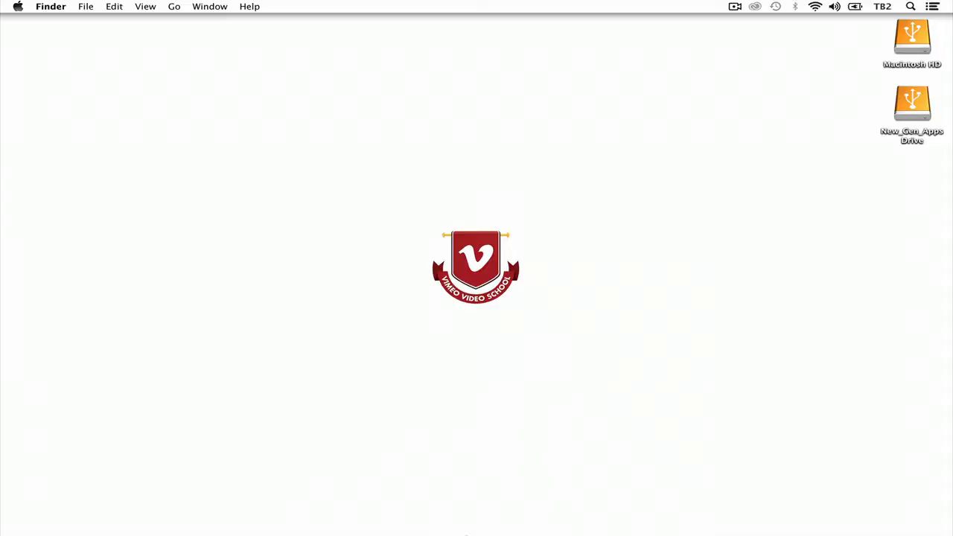
- Launch Adobe Premiere Pro CC and start a new project named BrandNewProject
{"action": "mouse_move", "coordinate": [446, 522]}
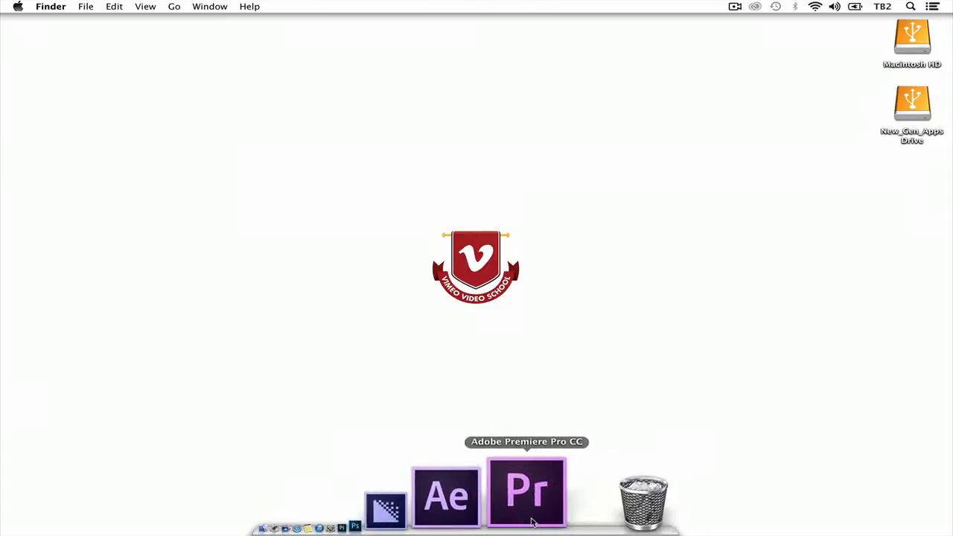
{"action": "left_click", "coordinate": [531, 522]}
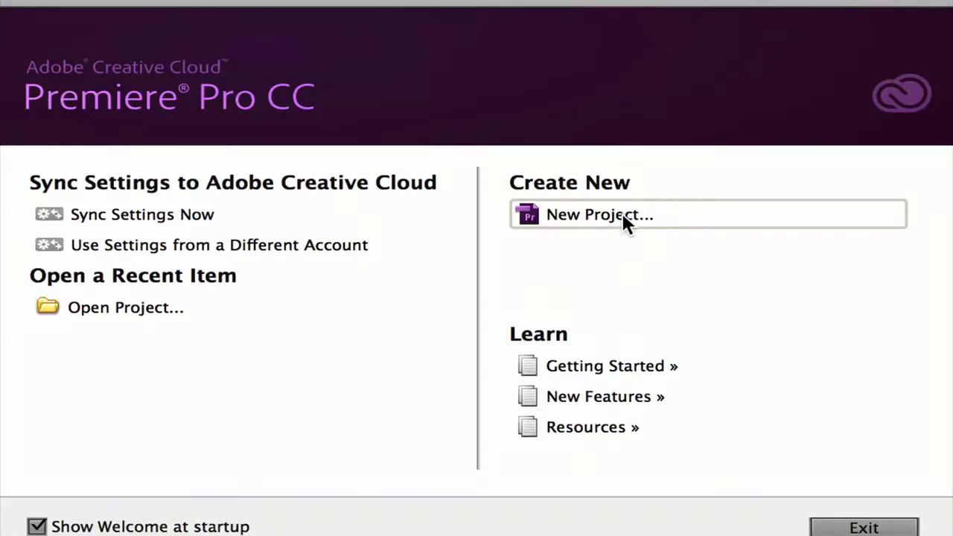
{"action": "left_click", "coordinate": [625, 221]}
{"action": "key", "text": "shift"}
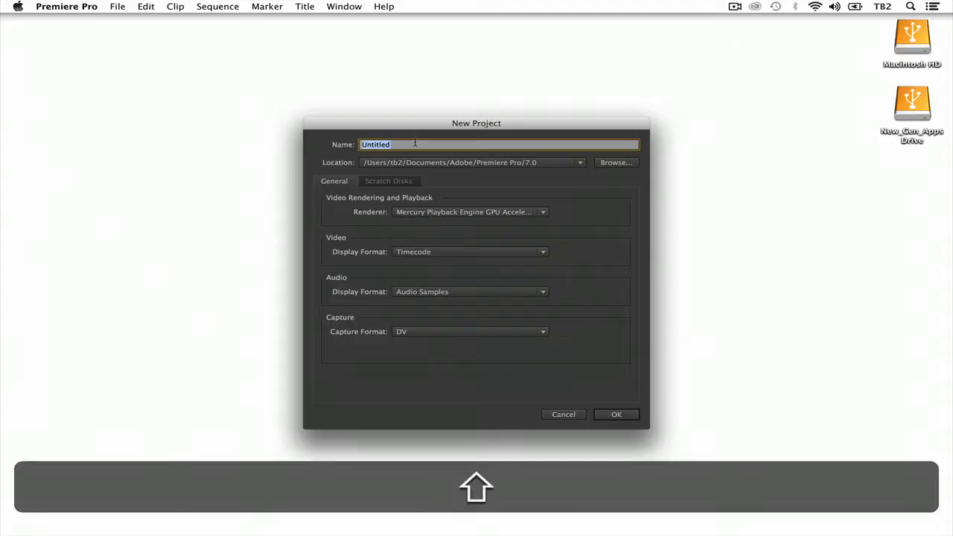
{"action": "type", "text": "Brand"}
{"action": "type", "text": "NewPro"}
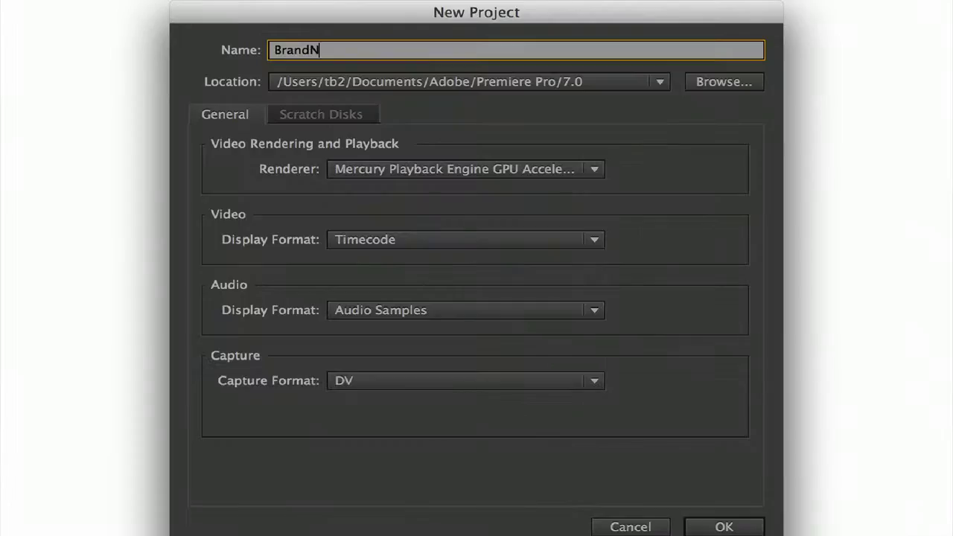
{"action": "type", "text": "ject"}
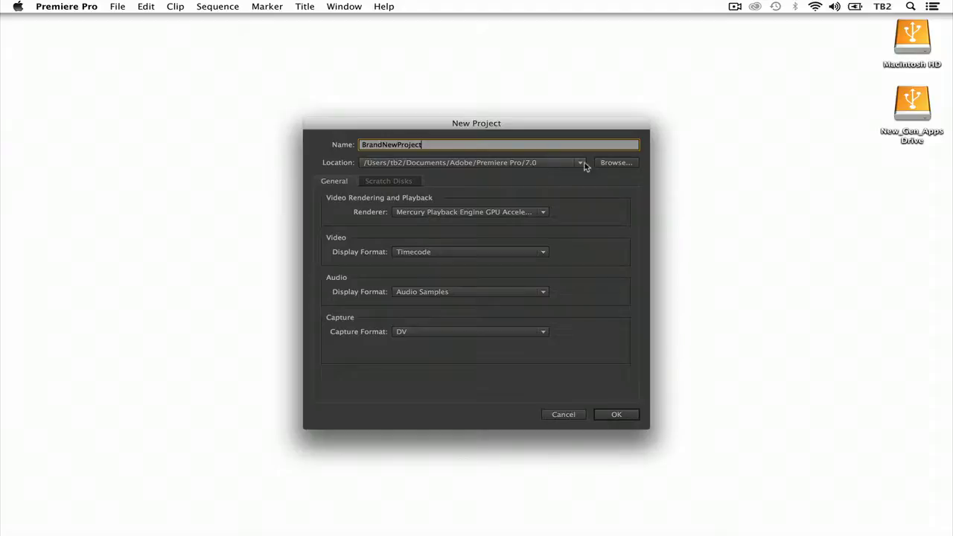
- Set the project location to the 02_Project files folder in Vimeo_101 and create the project
{"action": "left_click", "coordinate": [616, 163]}
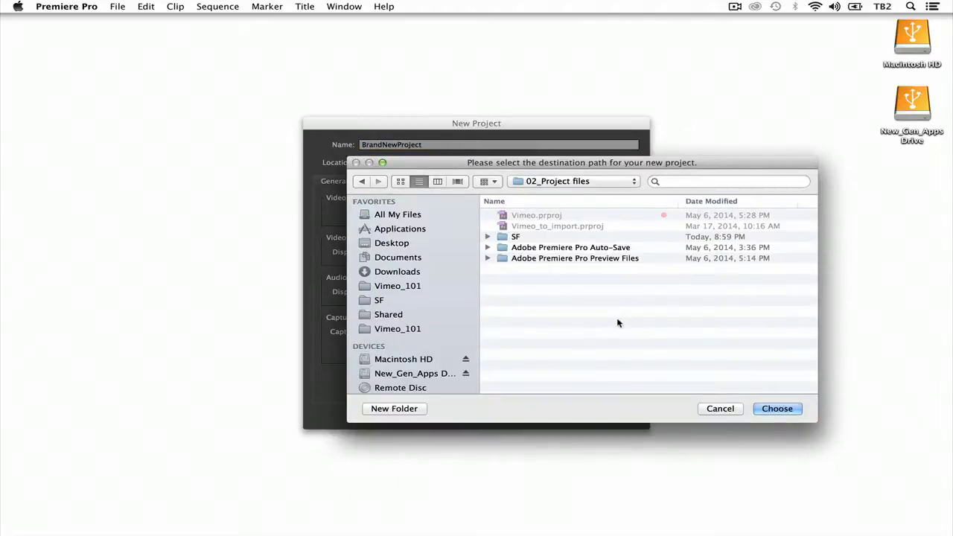
{"action": "key", "text": "Return"}
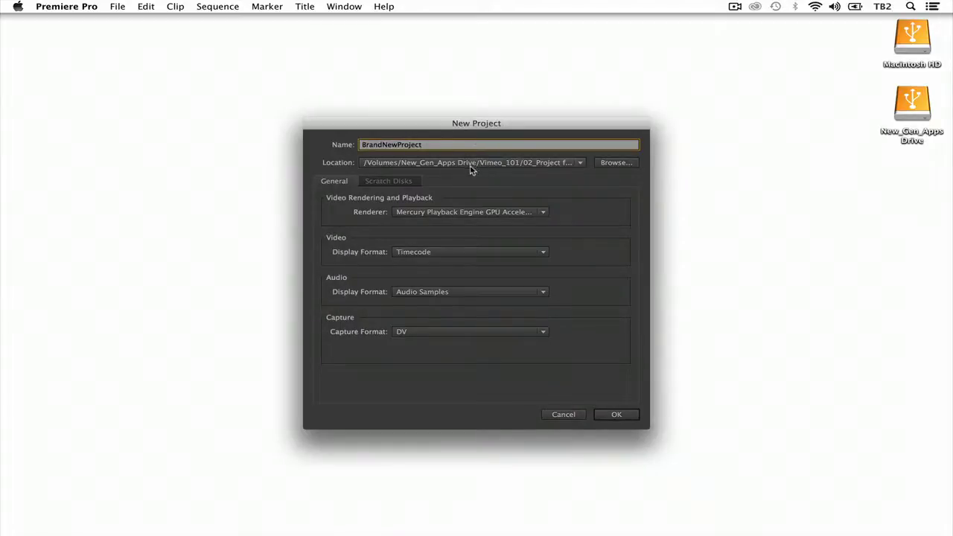
{"action": "key", "text": "Tab"}
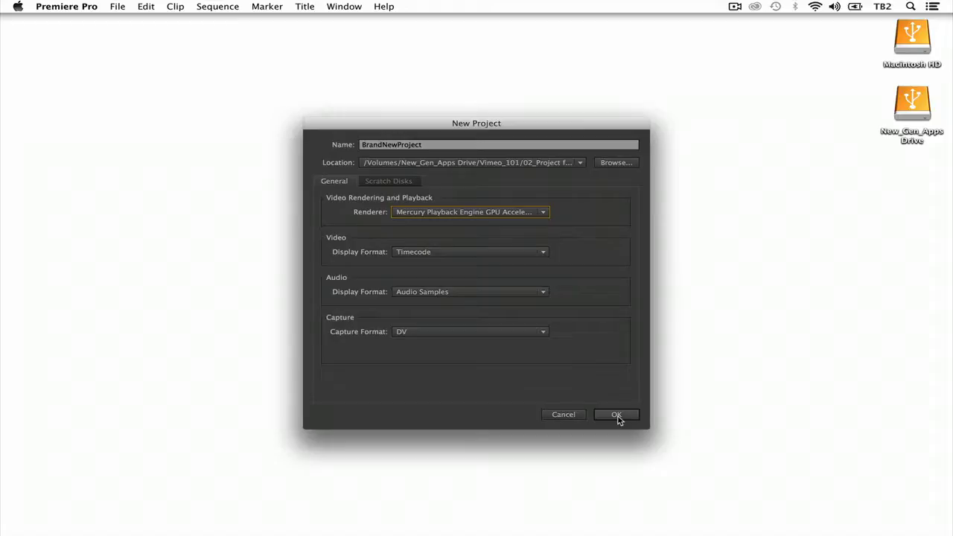
{"action": "left_click", "coordinate": [617, 419]}
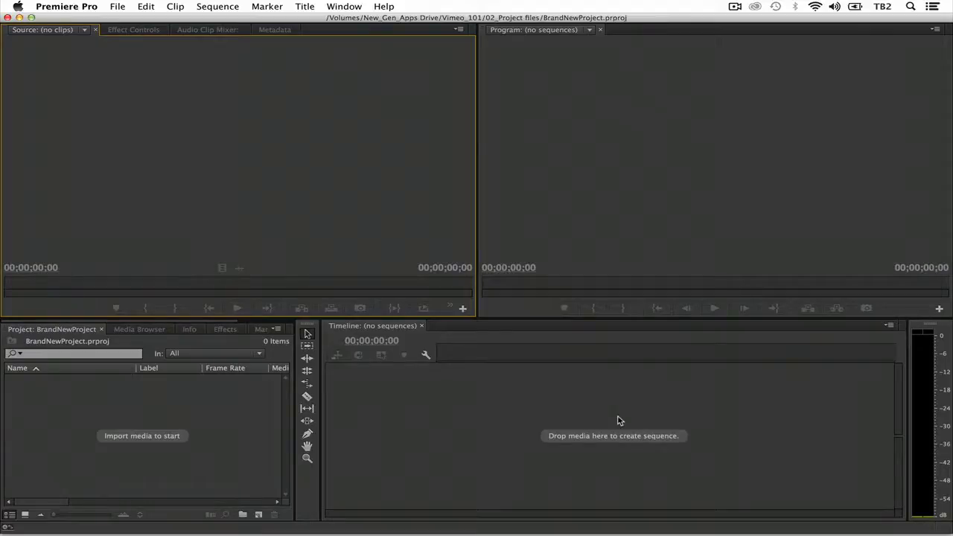
- Import the clips 4A8A0098.MOV and 4A8A0099.MOV from the 5d folder within 01_RAW Footage
{"action": "double_click", "coordinate": [168, 445]}
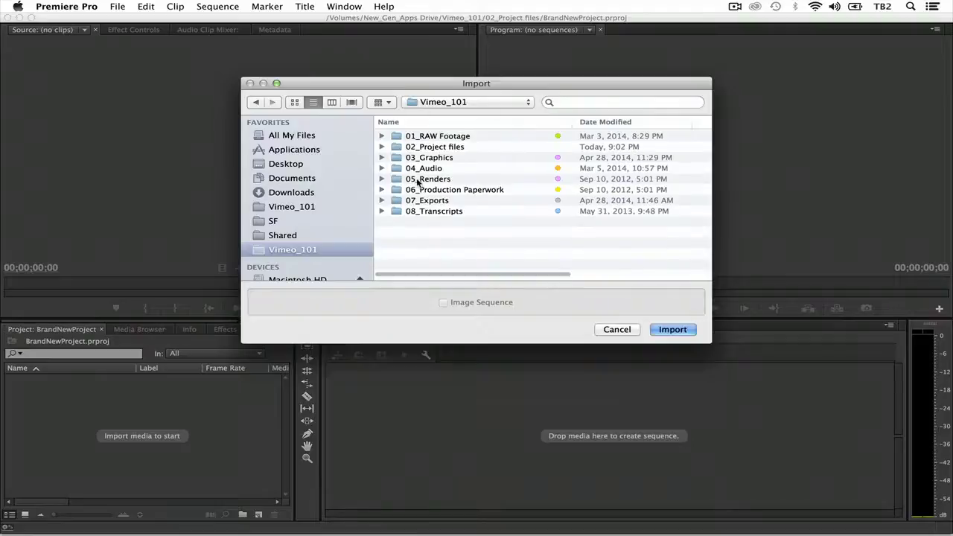
{"action": "double_click", "coordinate": [439, 137]}
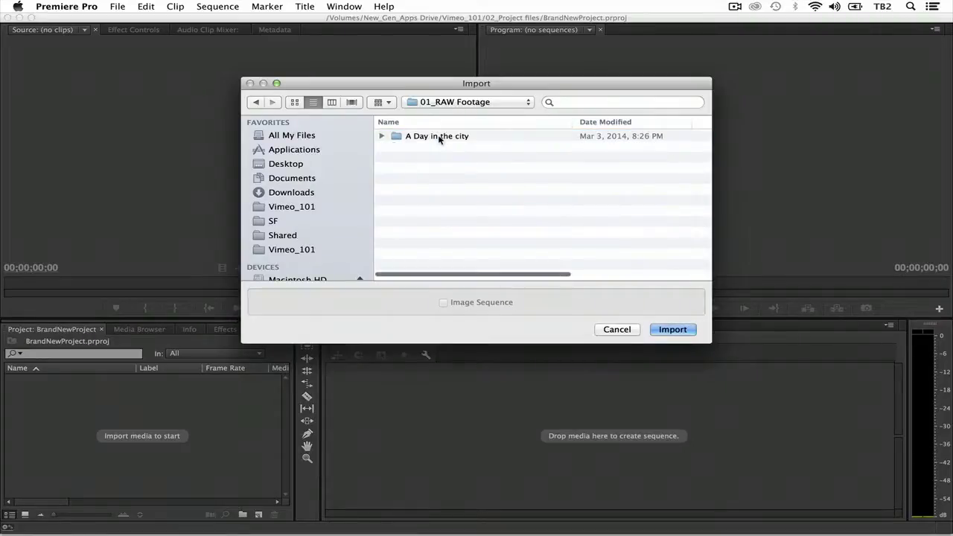
{"action": "left_click", "coordinate": [439, 137]}
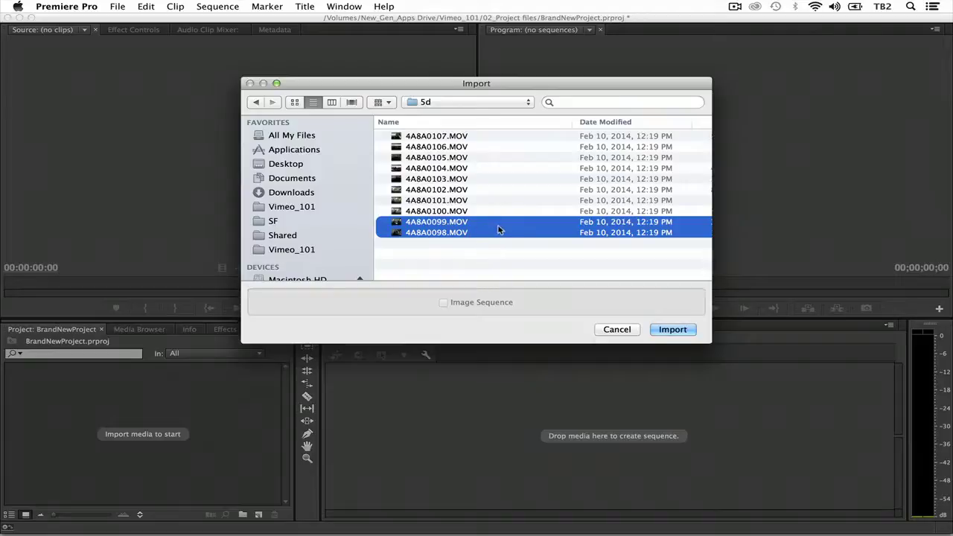
{"action": "left_click", "coordinate": [681, 330]}
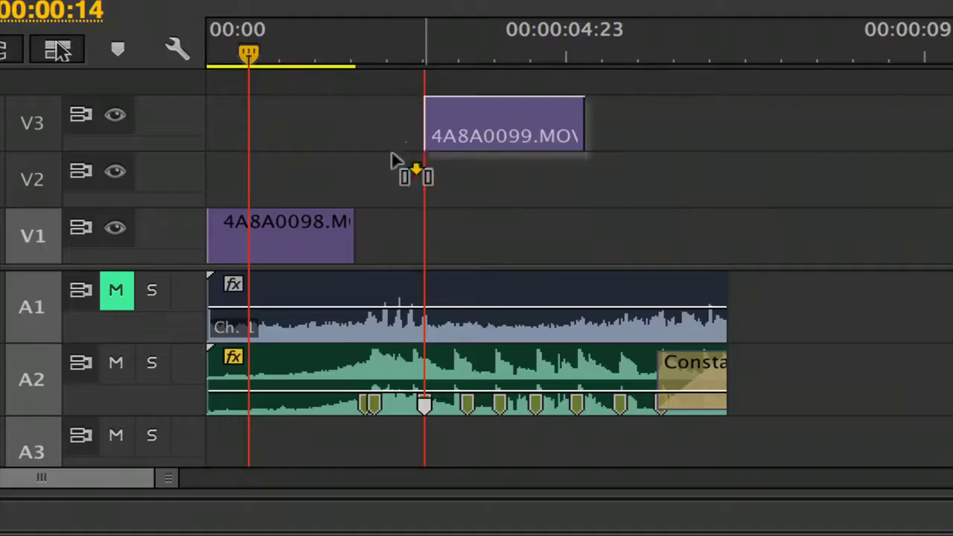
- Place 4A8A0099.MOV on track V1 directly after 4A8A0098.MOV and scrub the playhead through it
{"action": "left_click_drag", "start_coordinate": [397, 162], "coordinate": [350, 236]}
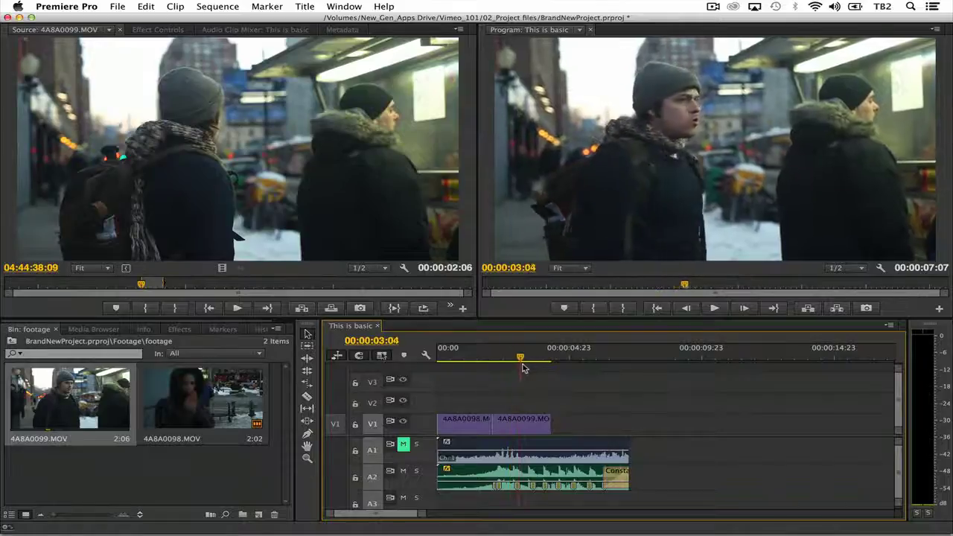
{"action": "left_click_drag", "start_coordinate": [523, 368], "coordinate": [550, 370]}
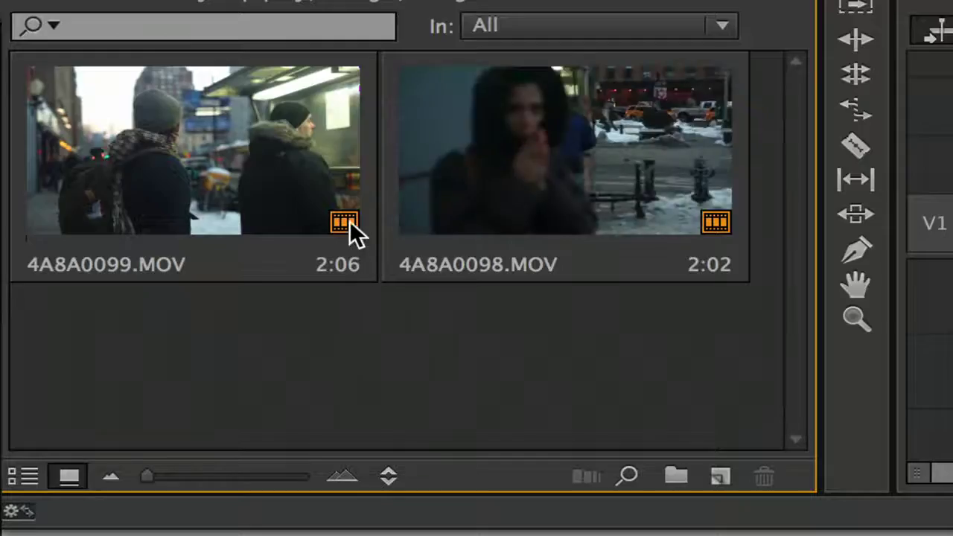
- Switch the Footage bin to list view and look through the clips' information columns
{"action": "mouse_move", "coordinate": [124, 423]}
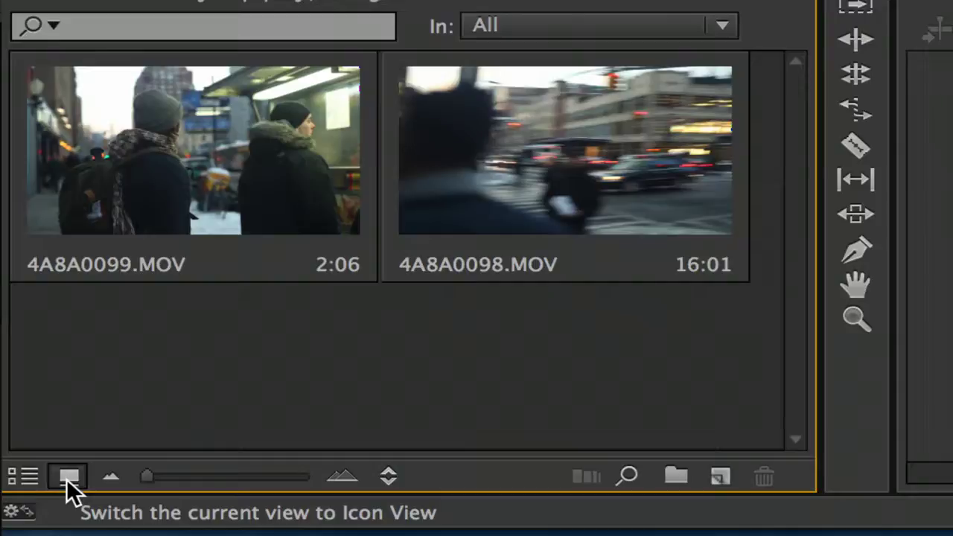
{"action": "key", "text": "shift"}
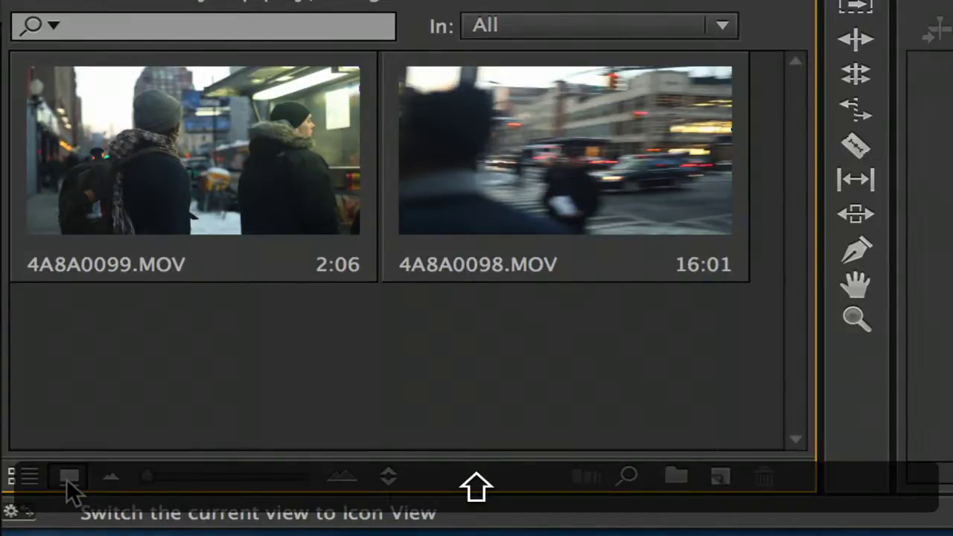
{"action": "key", "text": "shift+backslash"}
{"action": "scroll", "coordinate": [146, 457], "scroll_direction": "right", "scroll_amount": 5}
{"action": "scroll", "coordinate": [146, 456], "scroll_direction": "right", "scroll_amount": 6}
{"action": "scroll", "coordinate": [146, 461], "scroll_direction": "right", "scroll_amount": 4}
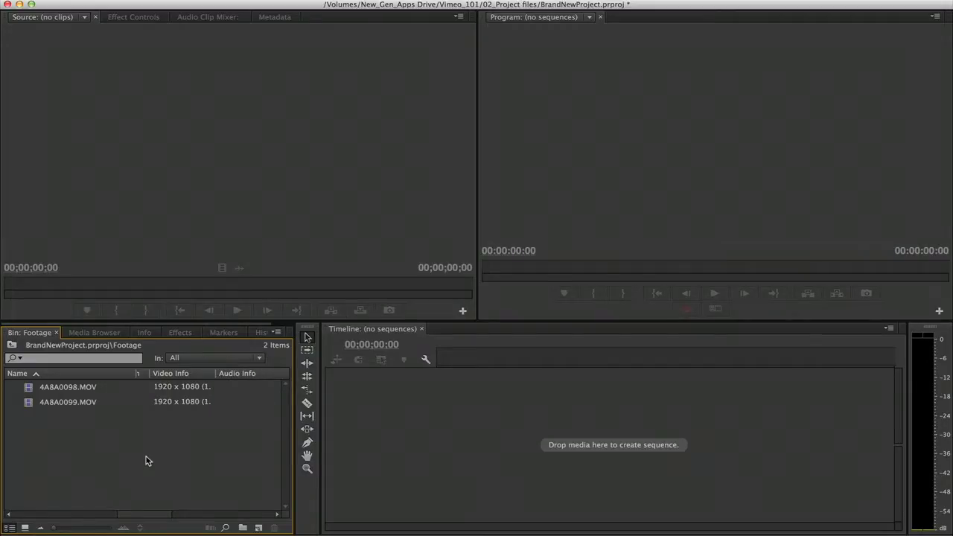
- Maximize the Footage bin to examine all clip metadata columns, restore the layout and return to icon view
{"action": "key", "text": "grave"}
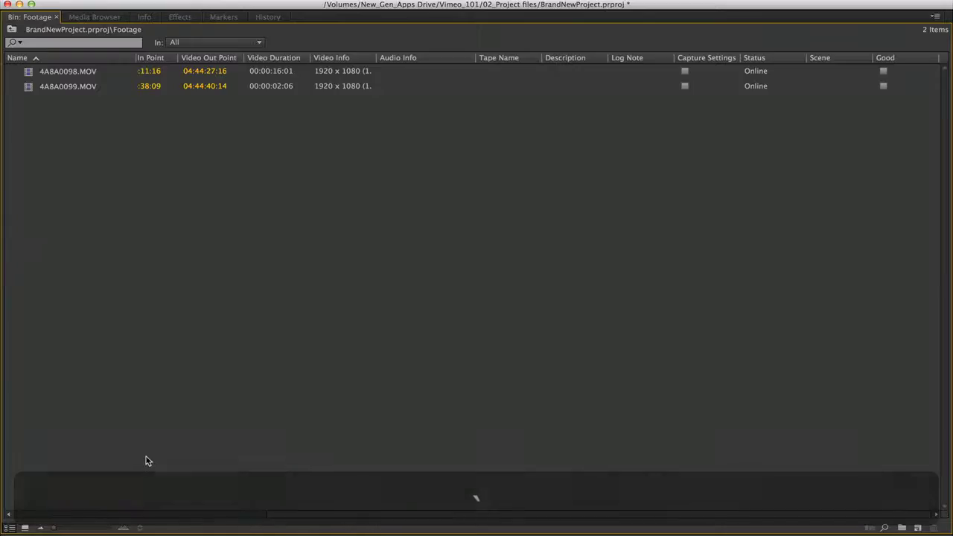
{"action": "scroll", "coordinate": [129, 223], "scroll_direction": "left", "scroll_amount": 2}
{"action": "scroll", "coordinate": [128, 223], "scroll_direction": "left", "scroll_amount": 4}
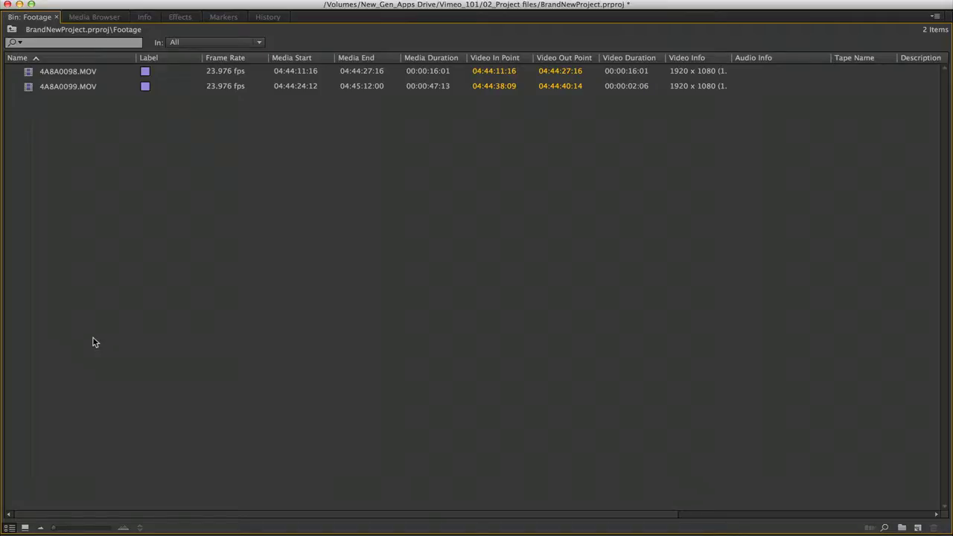
{"action": "key", "text": "grave"}
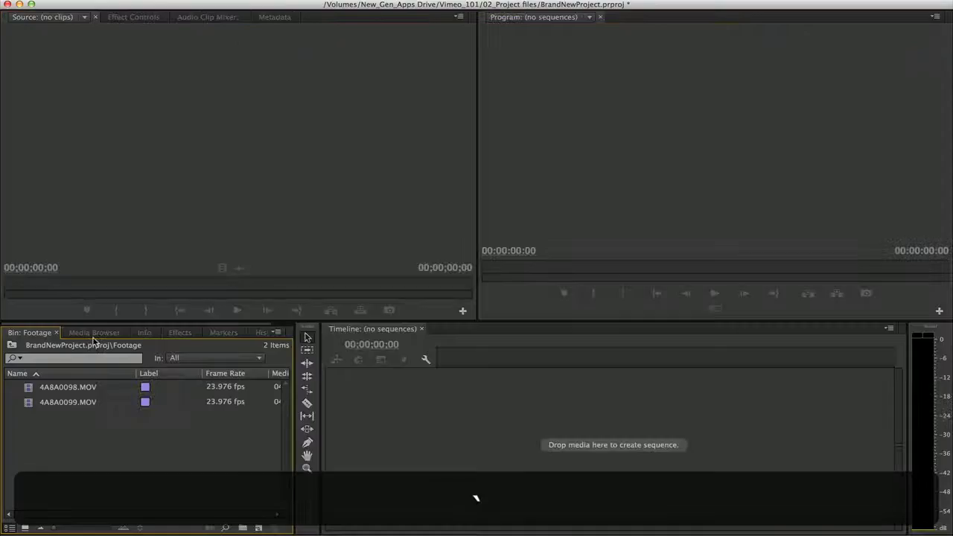
{"action": "left_click", "coordinate": [26, 527]}
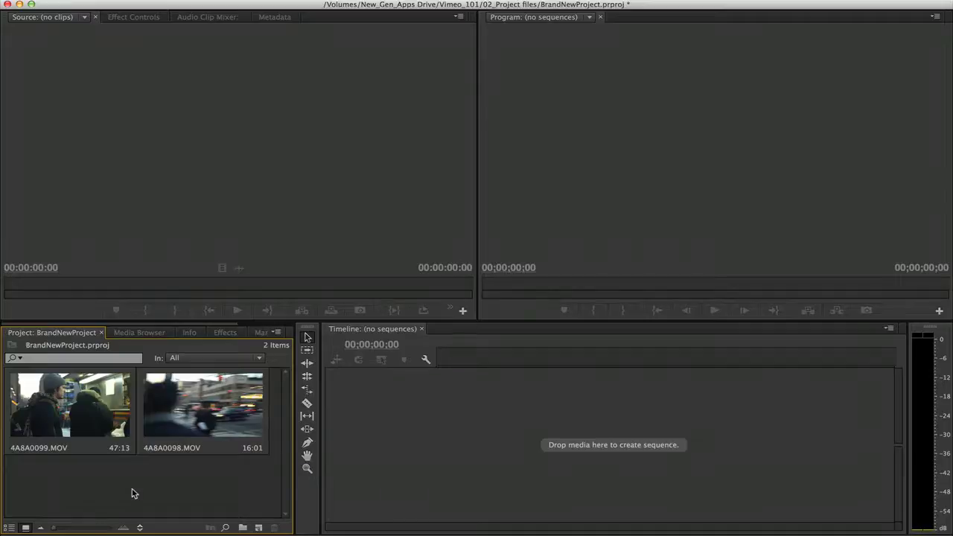
- Import the audio file Kasket_Club-Norwegian-115678.wav from the 04_Audio folder of Vimeo_101
{"action": "double_click", "coordinate": [134, 493]}
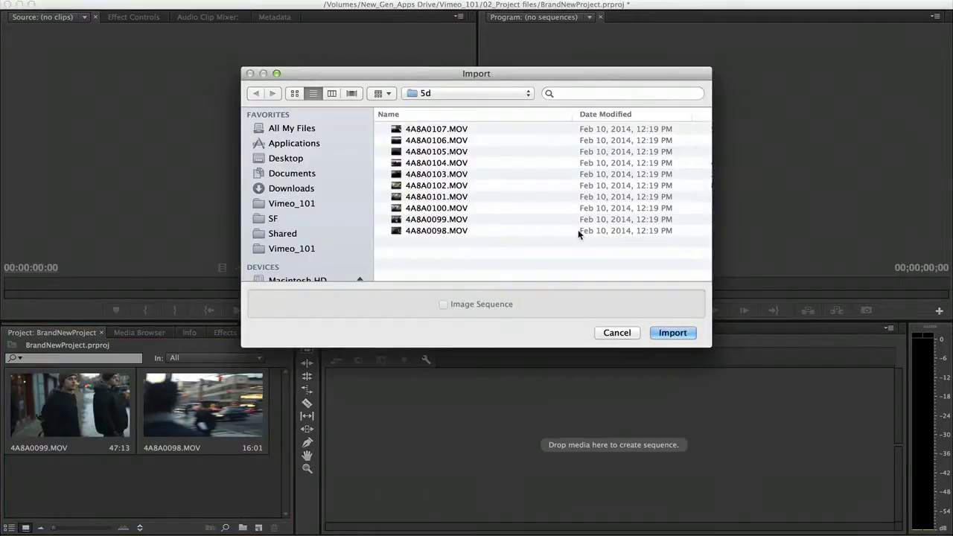
{"action": "left_click", "coordinate": [292, 248]}
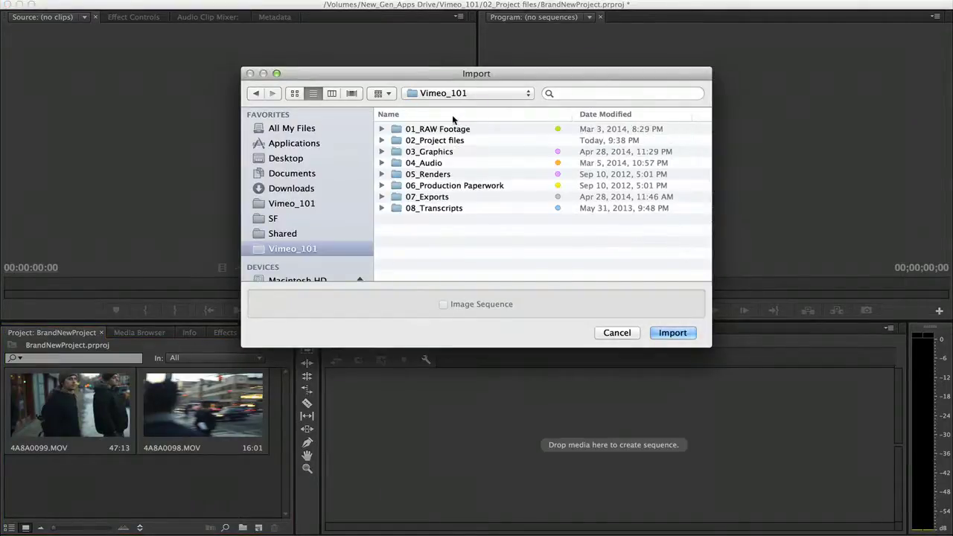
{"action": "double_click", "coordinate": [425, 163]}
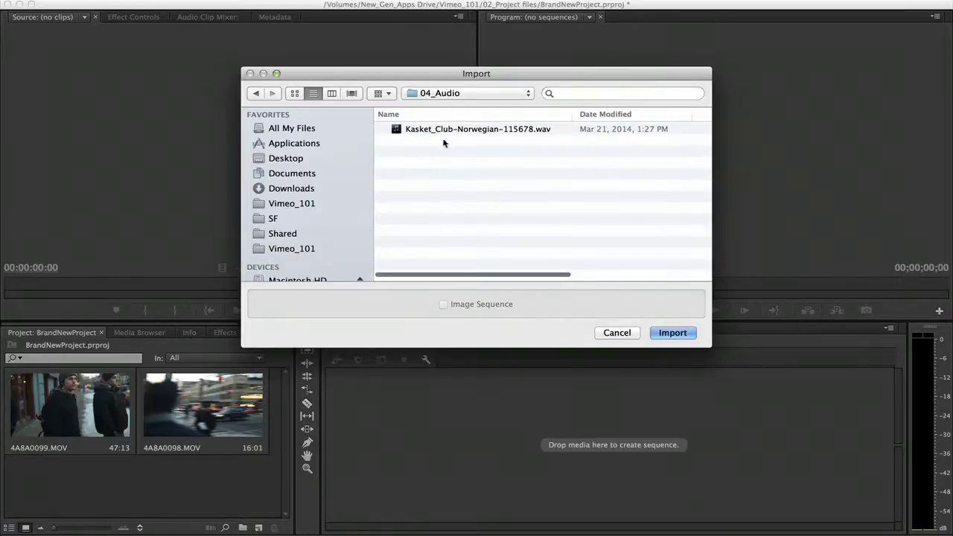
{"action": "left_click", "coordinate": [483, 128]}
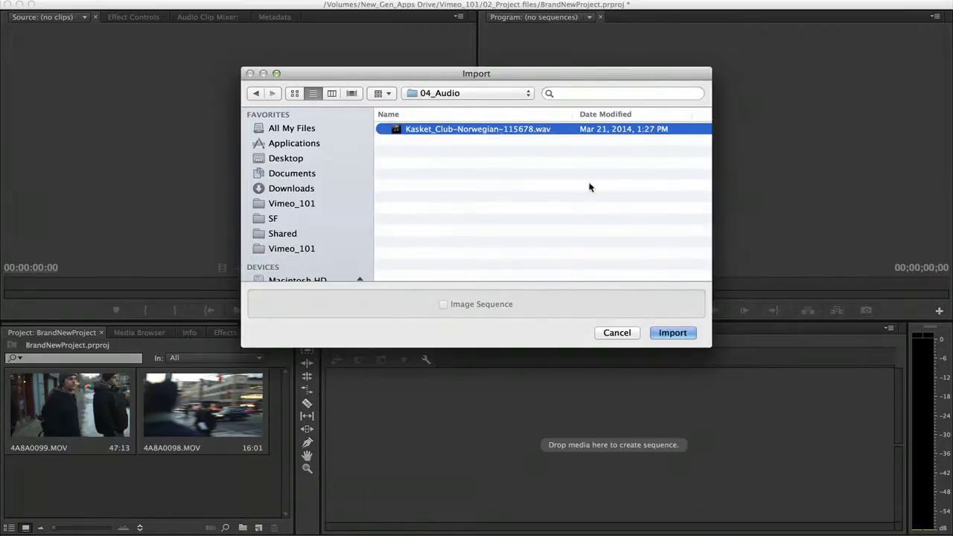
{"action": "left_click", "coordinate": [672, 333]}
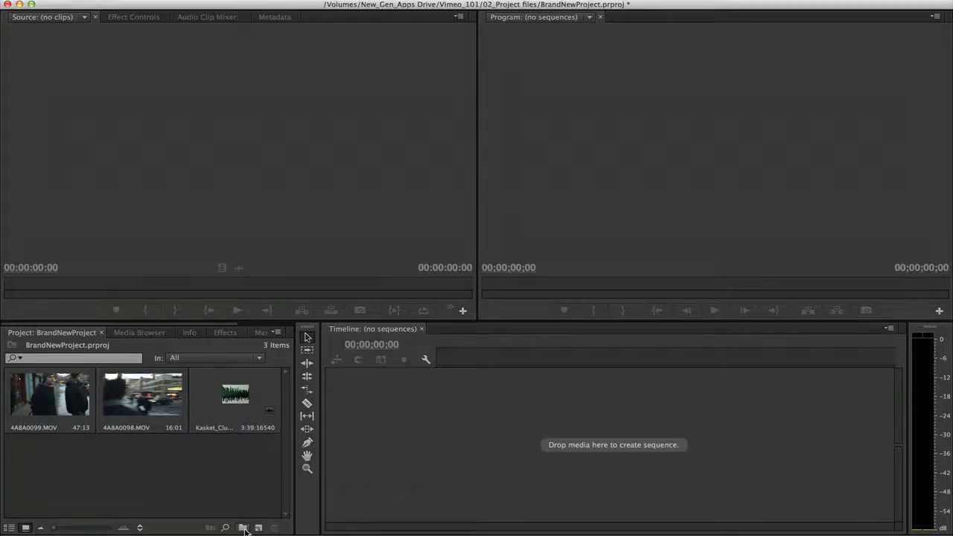
- Create a new bin in the project and name it MUSIC
{"action": "left_click", "coordinate": [675, 493]}
{"action": "key", "text": "BackSpace"}
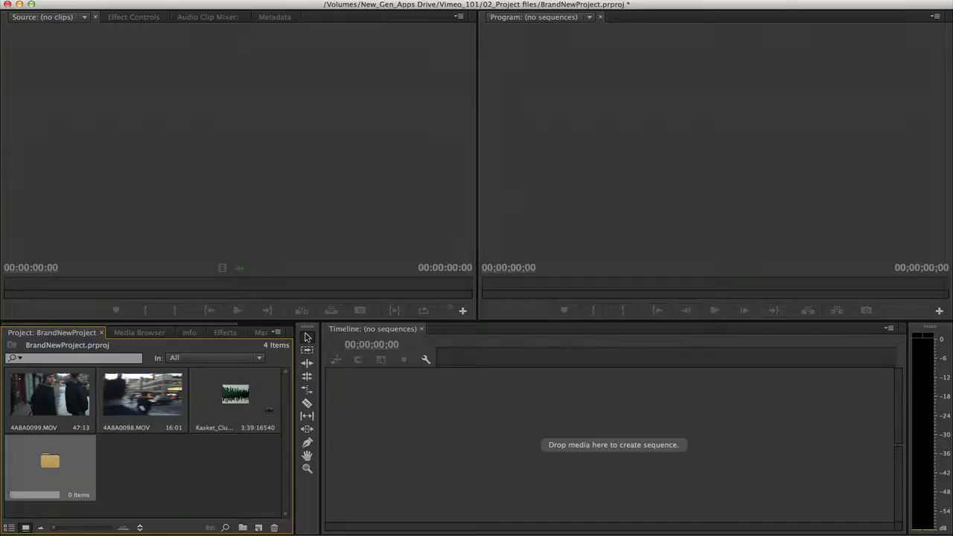
{"action": "key", "text": "shift"}
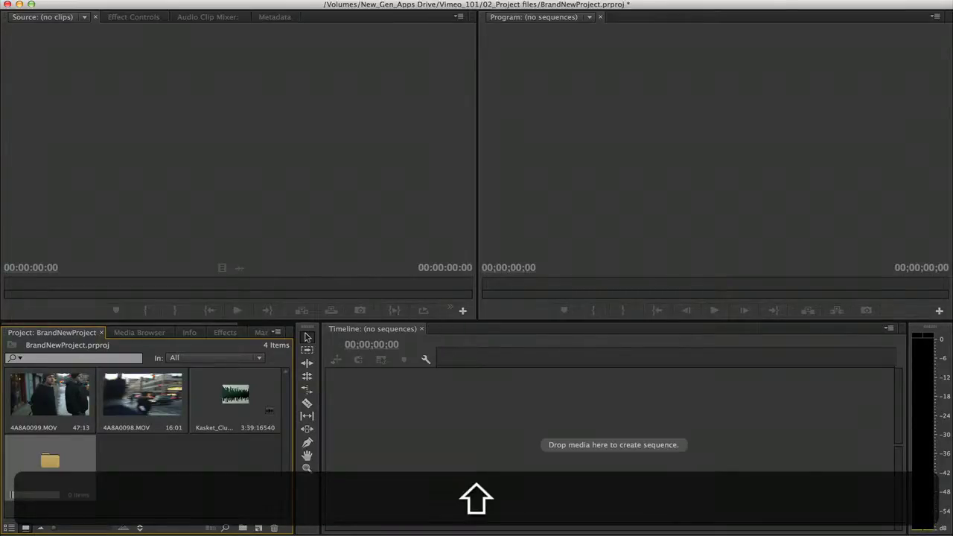
{"action": "type", "text": "MUSIC"}
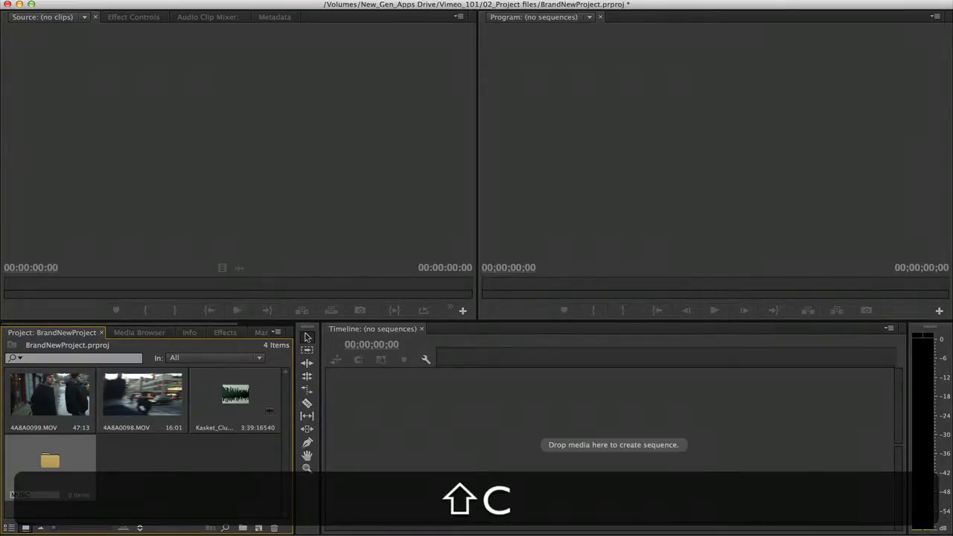
{"action": "key", "text": "shift+Return"}
- Create a second bin in the project and name it Footage
{"action": "left_click", "coordinate": [243, 528]}
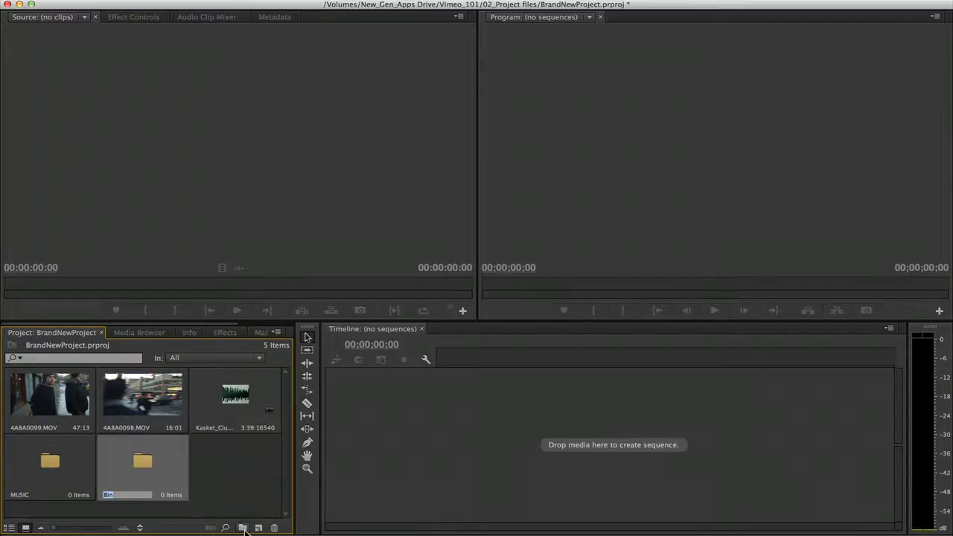
{"action": "type", "text": "Footage"}
{"action": "left_click", "coordinate": [256, 483]}
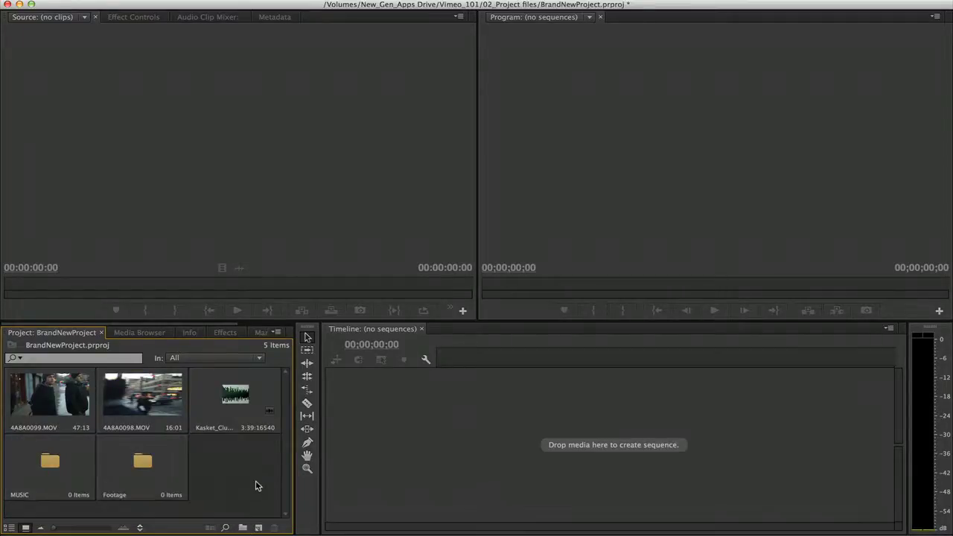
- Move the clips 4A8A0099.MOV and 4A8A0098.MOV together into the Footage bin
{"action": "left_click", "coordinate": [60, 414], "text": "super"}
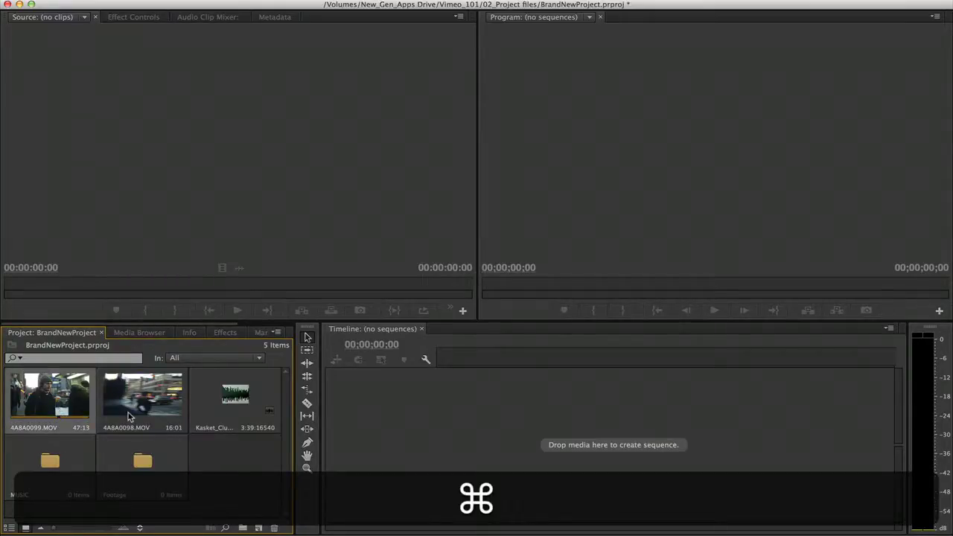
{"action": "left_click", "coordinate": [128, 413], "text": "super"}
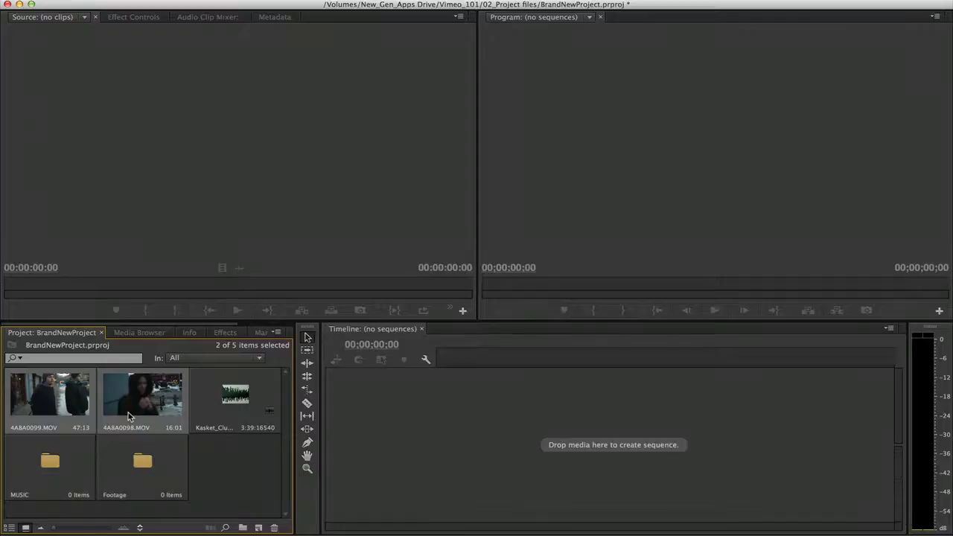
{"action": "left_click_drag", "start_coordinate": [118, 408], "coordinate": [147, 460]}
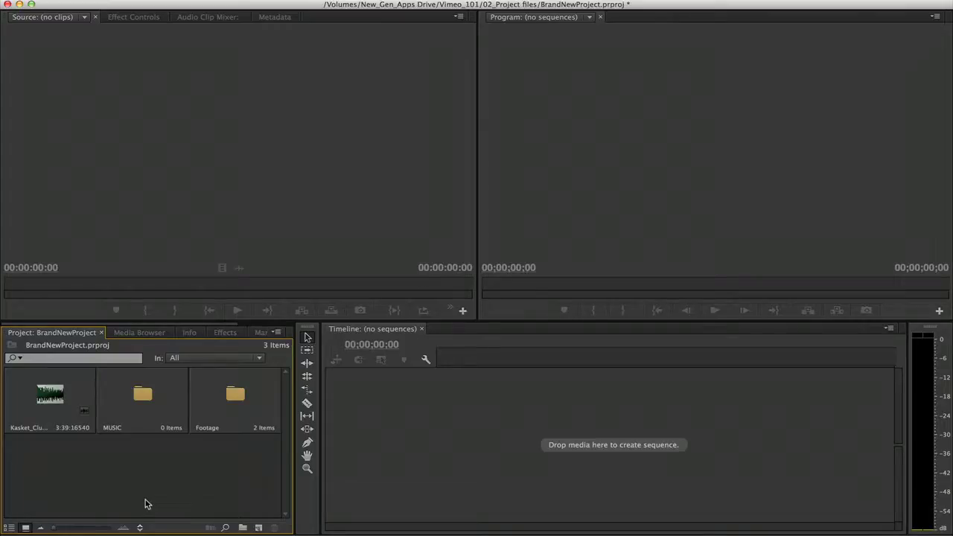
- Move the Kasket_Club audio file into the MUSIC bin and show the project items in List View
{"action": "left_click_drag", "start_coordinate": [42, 402], "coordinate": [138, 409]}
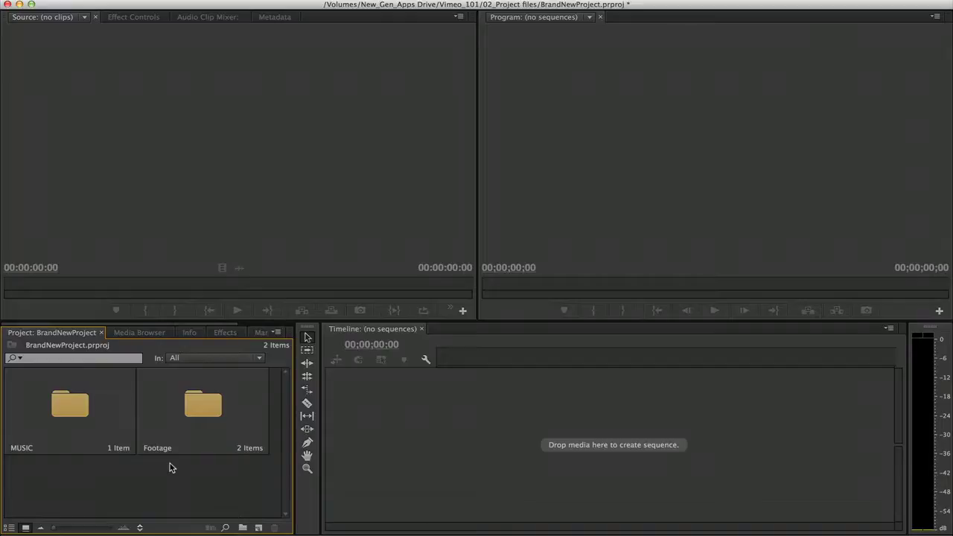
{"action": "left_click", "coordinate": [9, 527]}
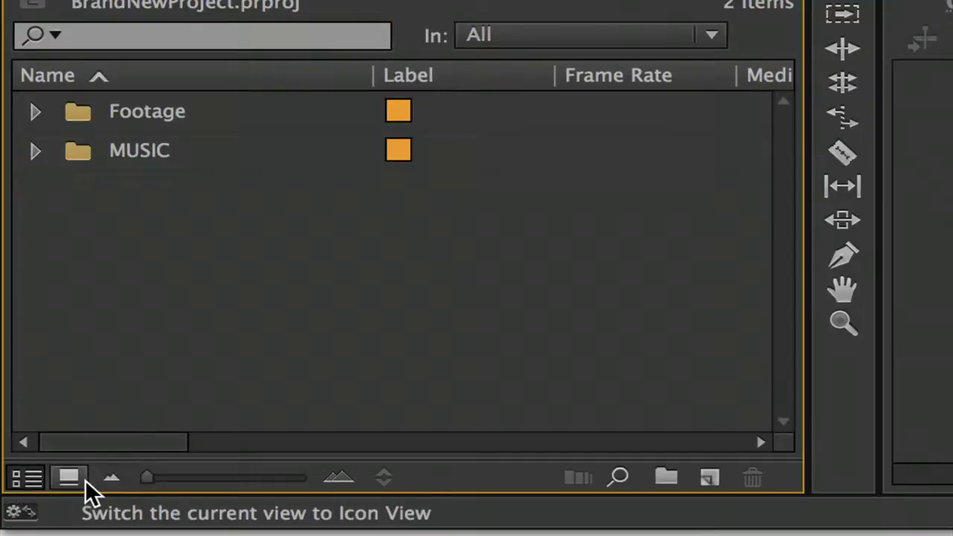
- Create a new sequence from the clip 4A8A0098.MOV in the Footage bin
{"action": "left_click", "coordinate": [36, 112]}
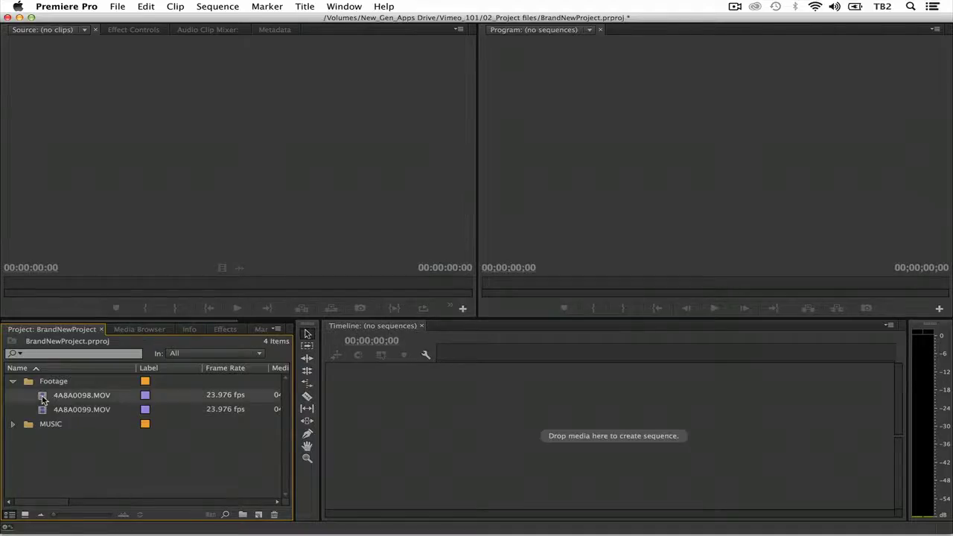
{"action": "left_click_drag", "start_coordinate": [42, 400], "coordinate": [456, 440]}
{"action": "left_click_drag", "start_coordinate": [457, 441], "coordinate": [457, 443]}
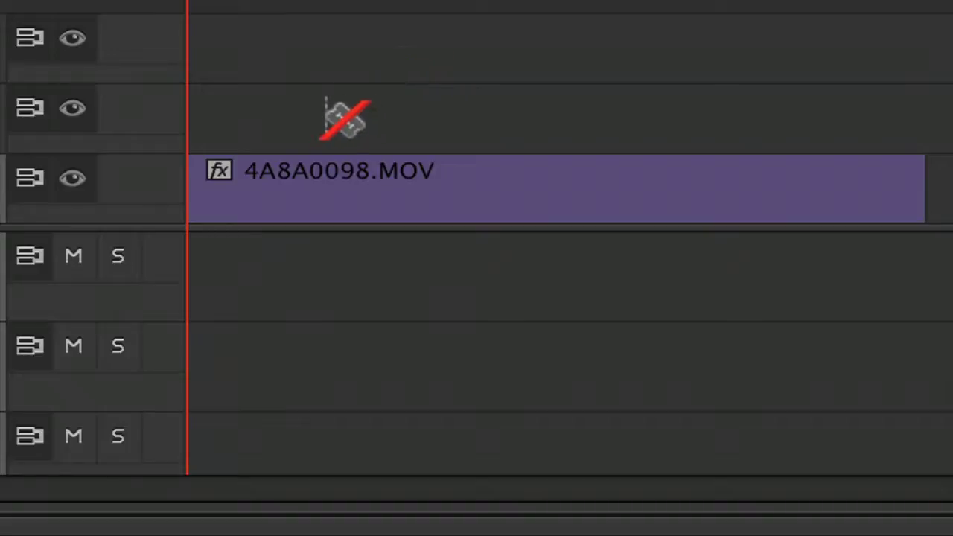
- Cut 4A8A0098.MOV on V1 into three pieces with the Razor tool, at about 9 frames and about 1.5 seconds
{"action": "left_click", "coordinate": [320, 195]}
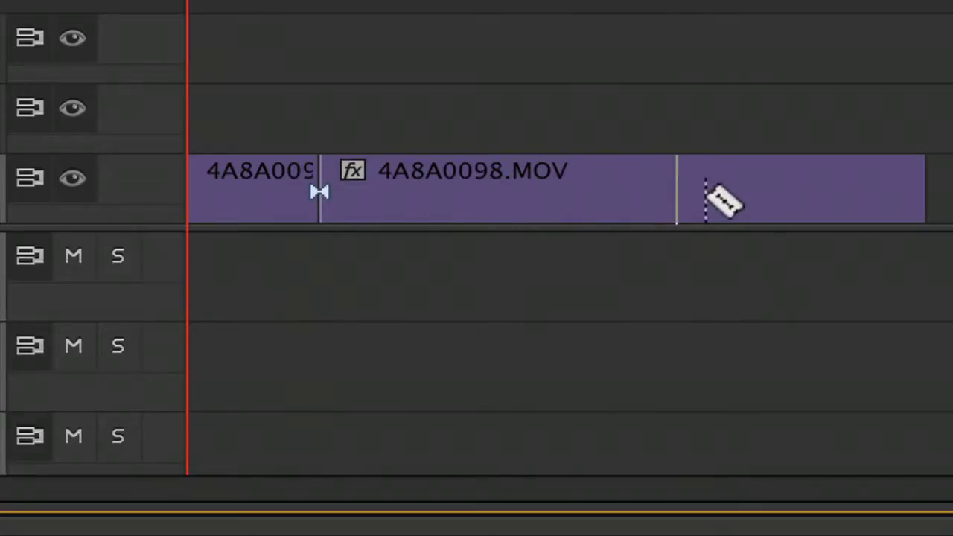
{"action": "left_click", "coordinate": [734, 195]}
{"action": "key", "text": "v"}
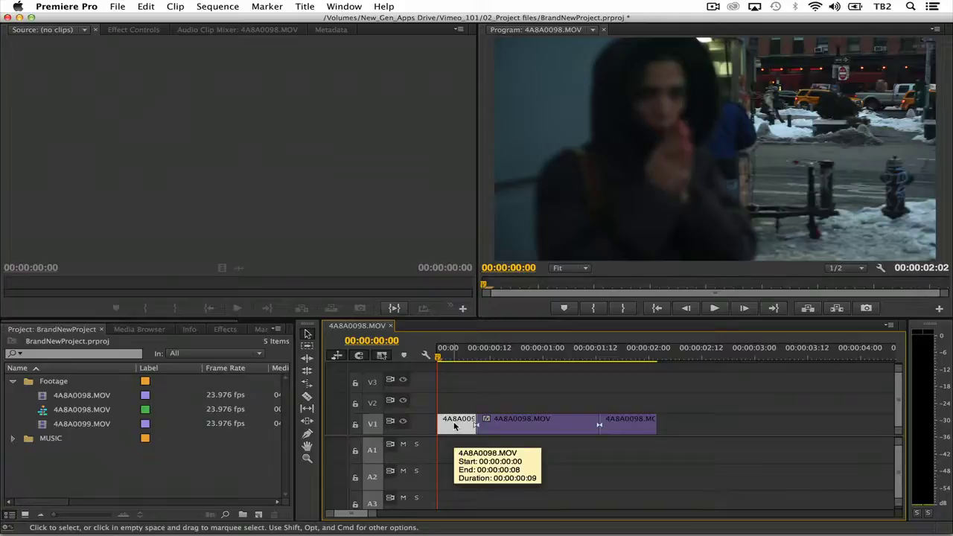
- Delete the first and last pieces of 4A8A0098.MOV from V1, keeping only the middle one
{"action": "key", "text": "Delete"}
{"action": "left_click", "coordinate": [627, 424]}
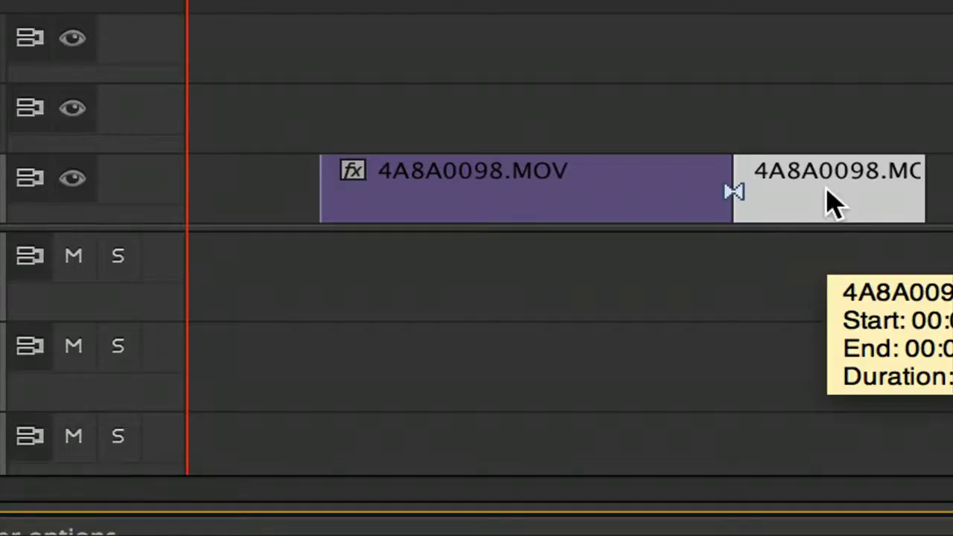
{"action": "key", "text": "Delete"}
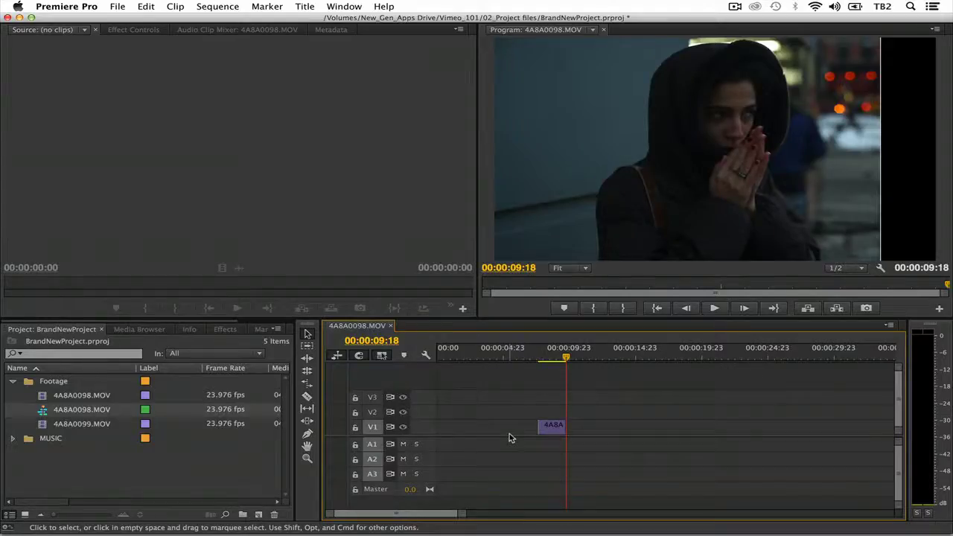
- Close the empty gap before the remaining clip on V1 and return the playhead to the start of the sequence
{"action": "left_click", "coordinate": [283, 189]}
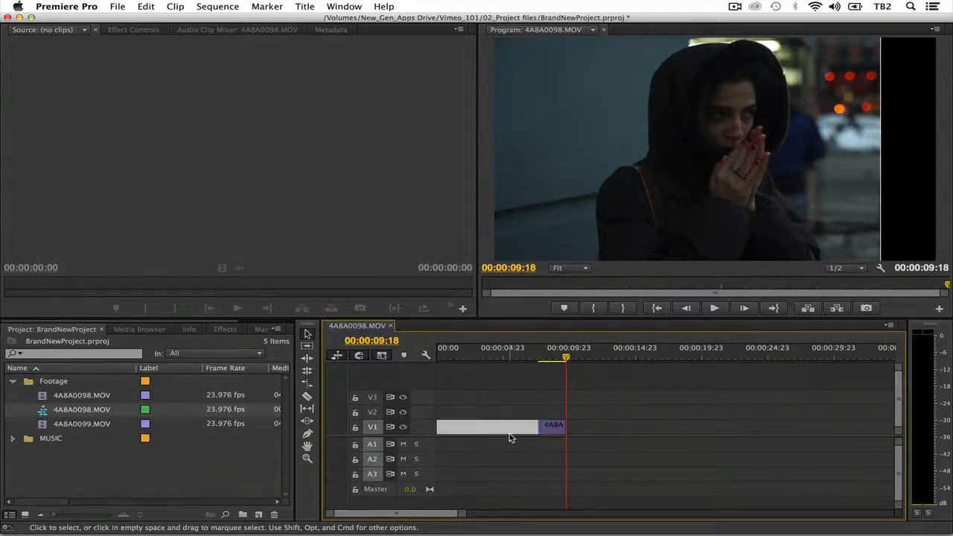
{"action": "key", "text": "BackSpace"}
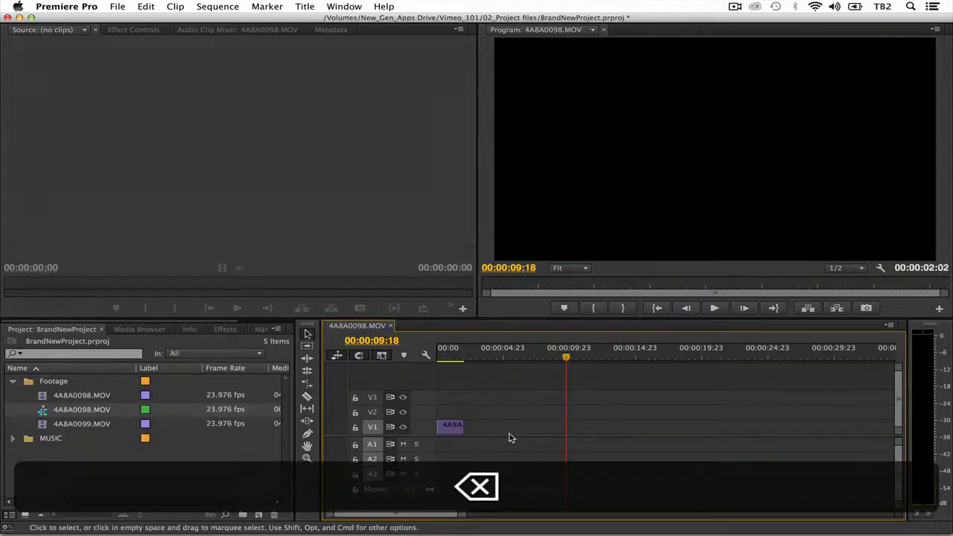
{"action": "key", "text": "Home"}
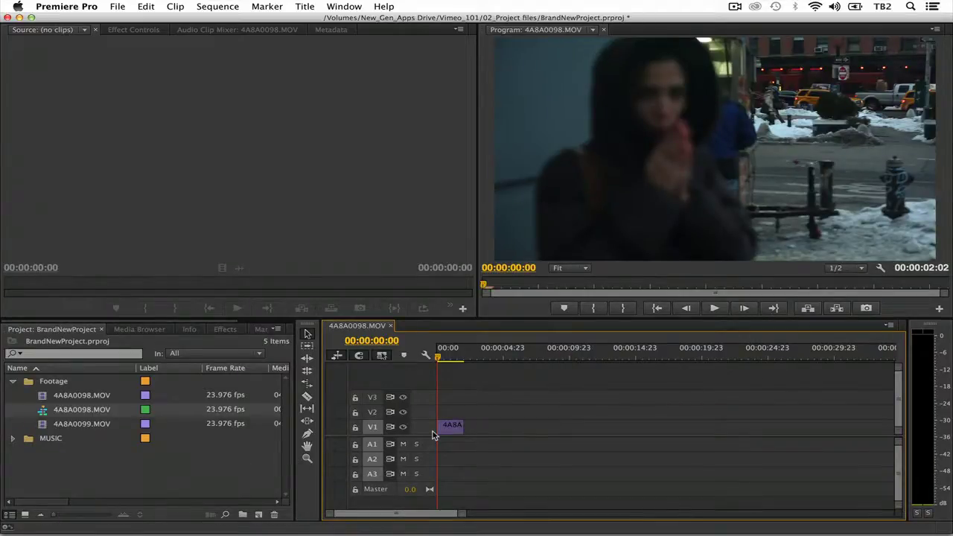
- Rename the sequence in the Footage bin as "This is basic"
{"action": "left_click", "coordinate": [77, 414]}
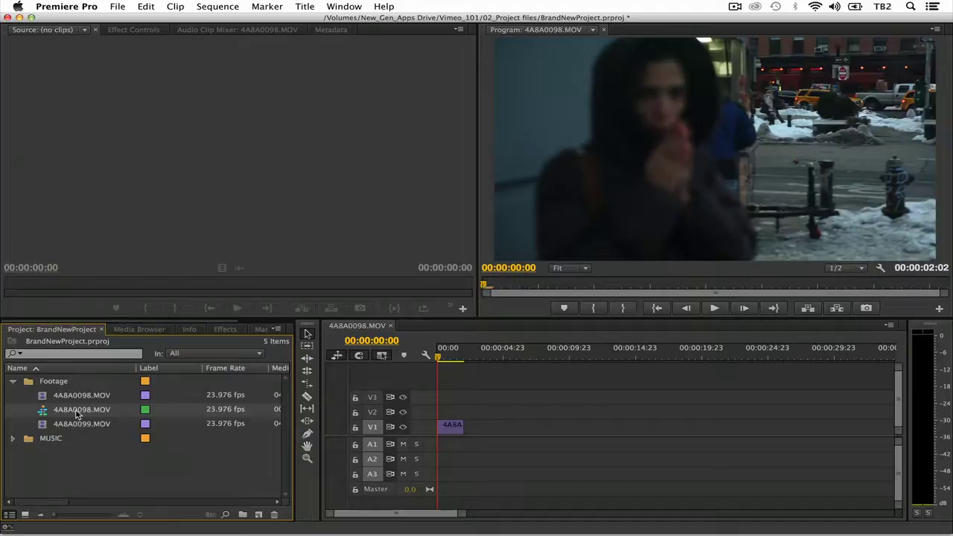
{"action": "left_click", "coordinate": [77, 411]}
{"action": "type", "text": "T"}
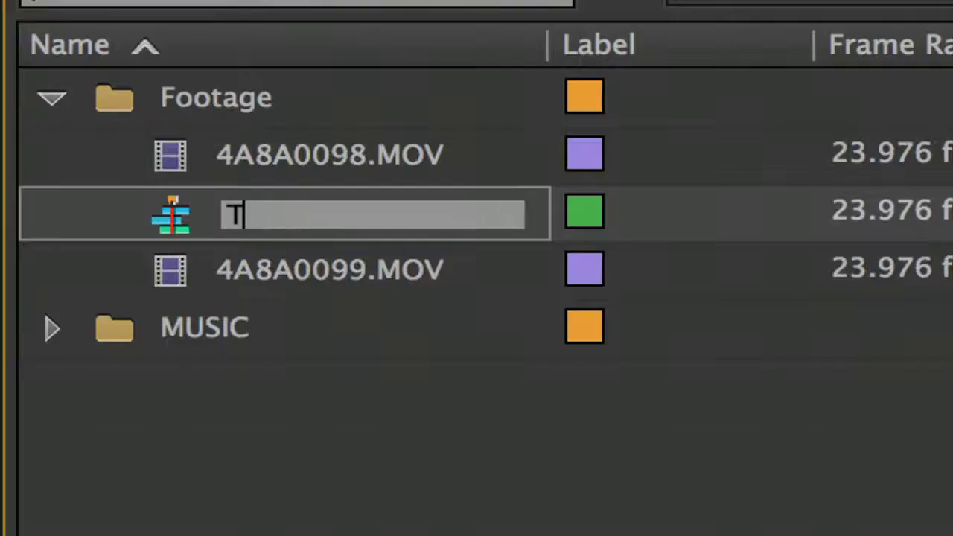
{"action": "type", "text": "his is basic"}
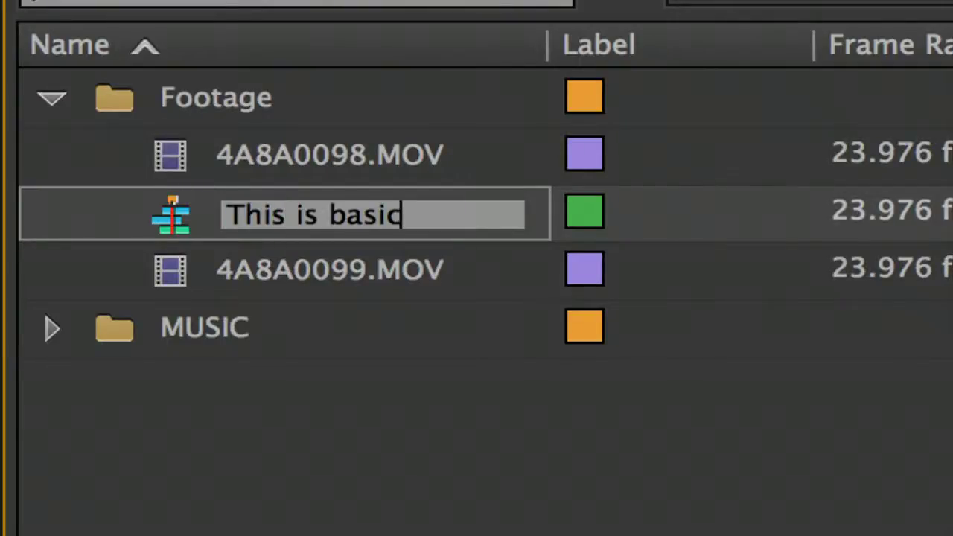
{"action": "left_click", "coordinate": [471, 391]}
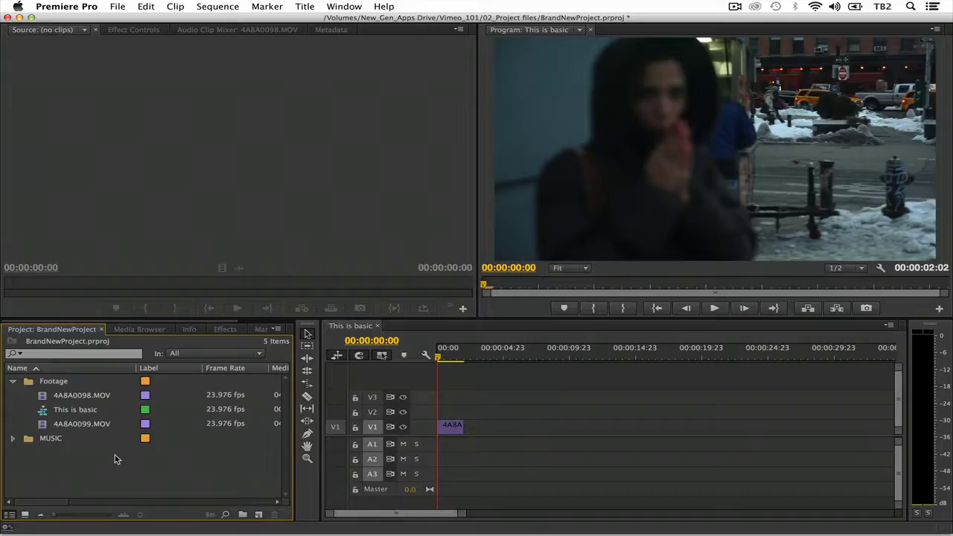
- Open 4A8A0099.MOV in the source monitor, clear its old marks, and mark In at 04:44:38:09 and Out at 04:44:40:14
{"action": "double_click", "coordinate": [42, 424]}
{"action": "key", "text": "alt+x"}
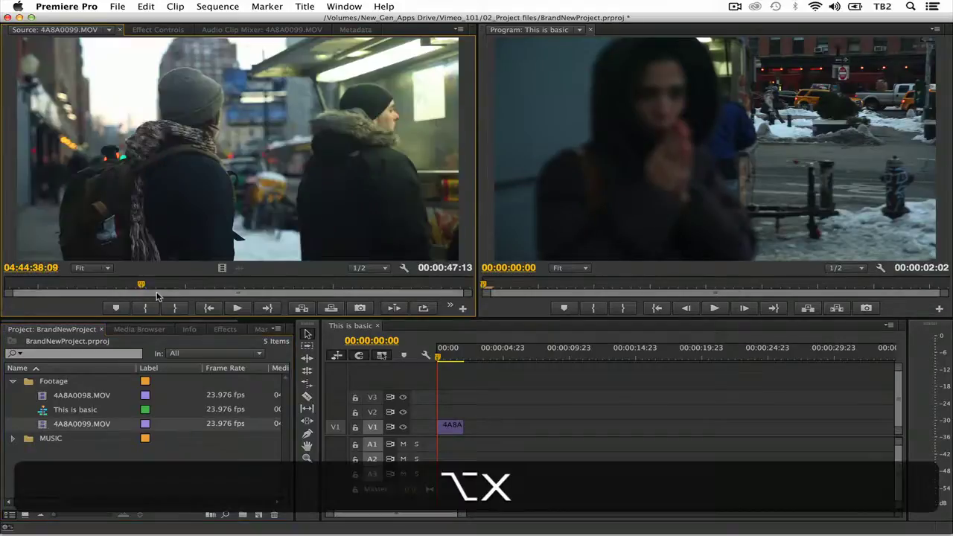
{"action": "key", "text": "i"}
{"action": "key", "text": "l"}
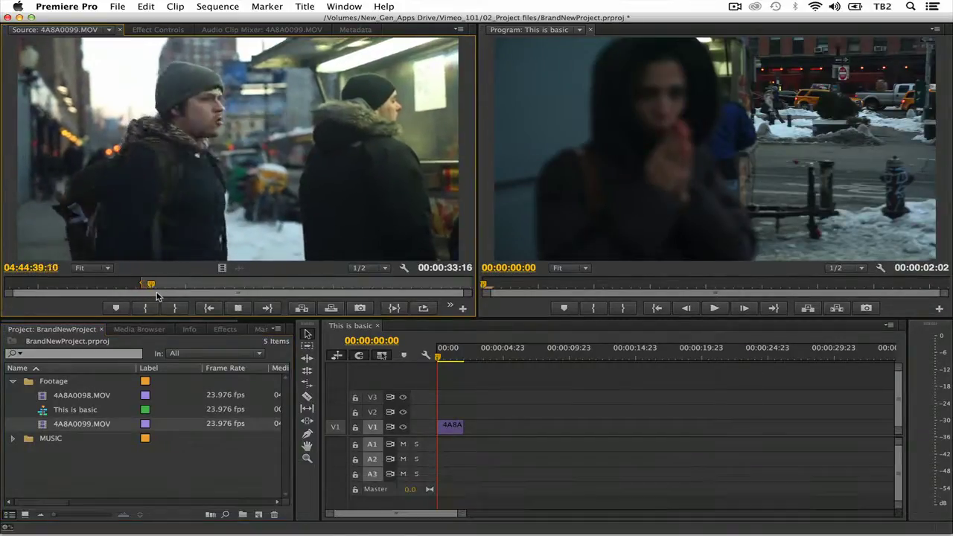
{"action": "key", "text": "o"}
{"action": "key", "text": "shift+i"}
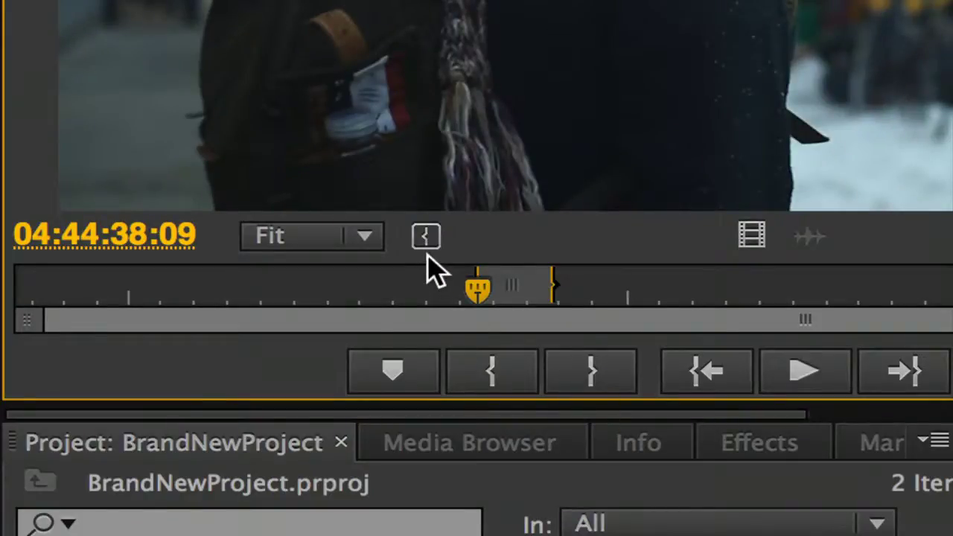
{"action": "key", "text": "shift+o"}
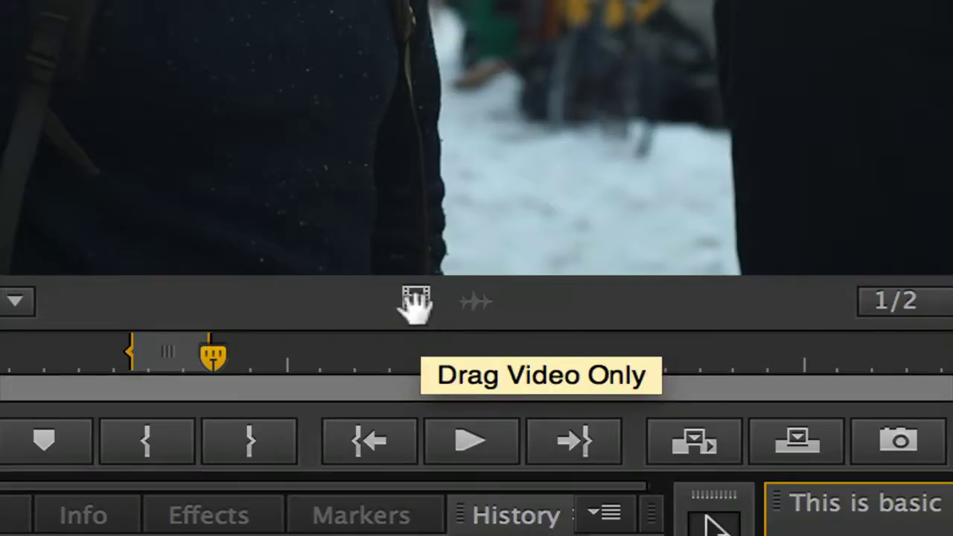
- Add only the video of the marked 4A8A0099.MOV range to V1 directly after the first clip, and move the playhead to the sequence end
{"action": "left_click_drag", "start_coordinate": [416, 301], "coordinate": [469, 430]}
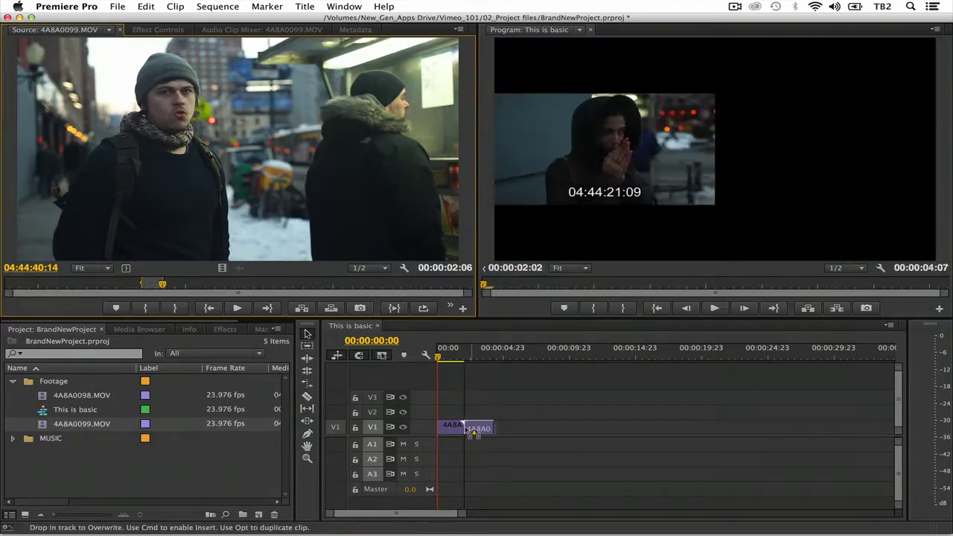
{"action": "key", "text": "End"}
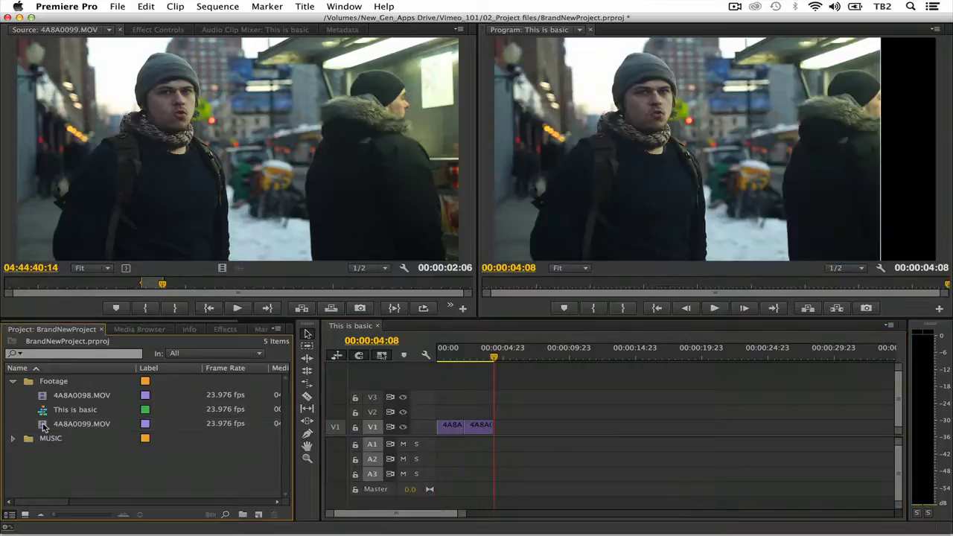
- Place the Kasket_Club audio file from the MUSIC bin on track A1 at the start of the sequence
{"action": "left_click", "coordinate": [12, 380]}
{"action": "left_click", "coordinate": [12, 395]}
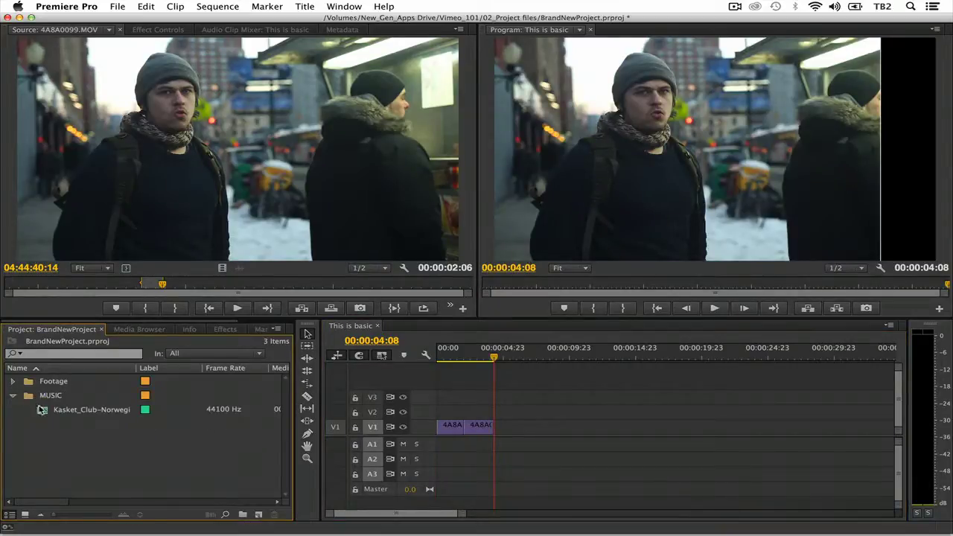
{"action": "left_click", "coordinate": [43, 410]}
{"action": "left_click_drag", "start_coordinate": [43, 410], "coordinate": [432, 441]}
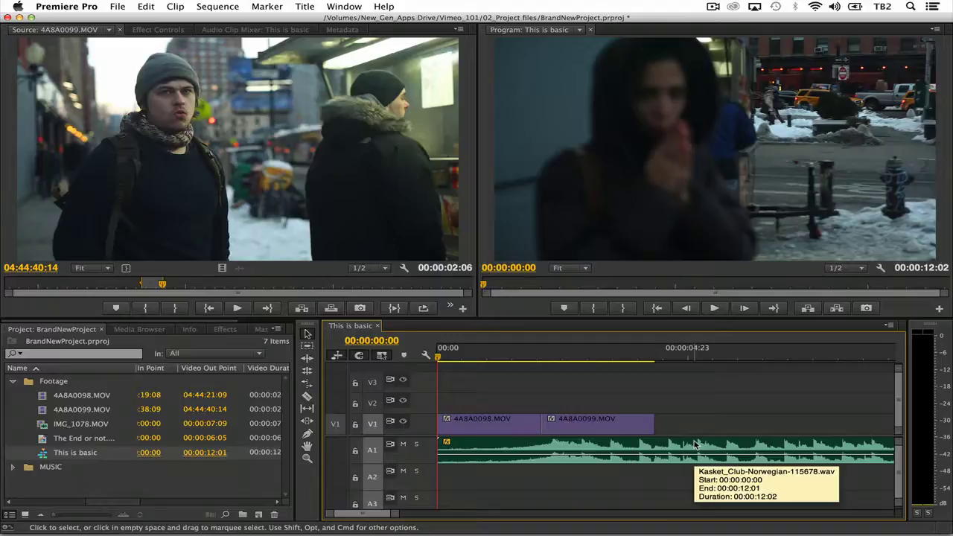
- Move the Kasket_Club music clip from track A1 down to track A2
{"action": "left_click", "coordinate": [694, 444]}
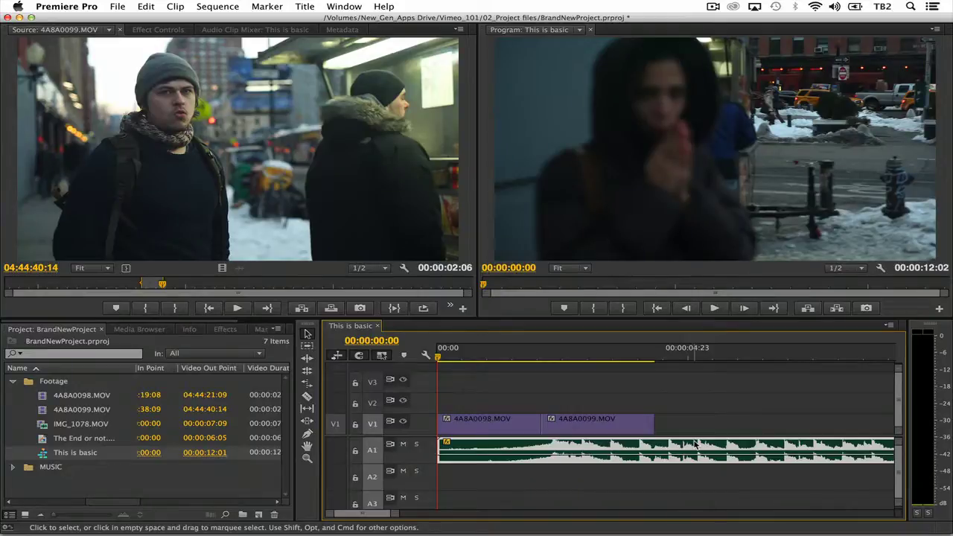
{"action": "key", "text": "alt"}
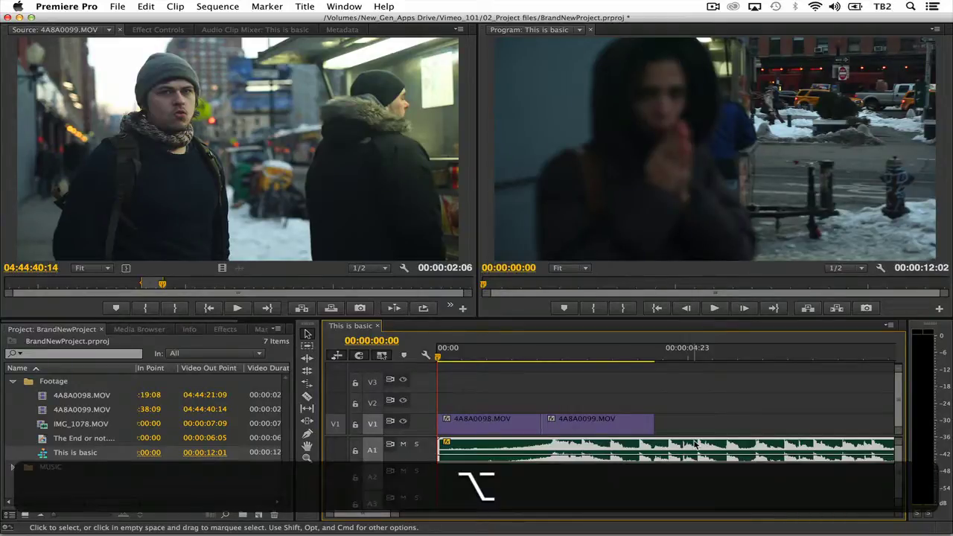
{"action": "key", "text": "alt+Down"}
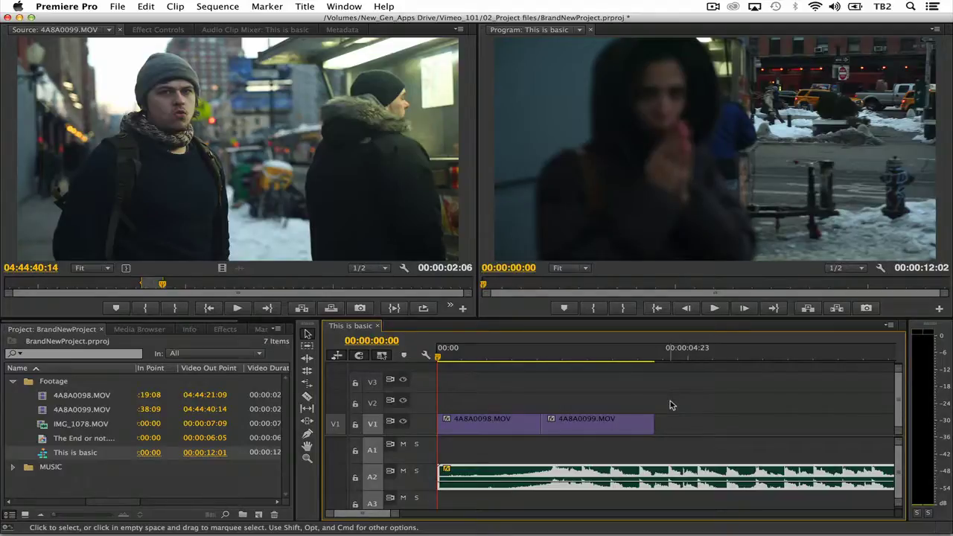
- Increase the height of the audio tracks and magnify the timeline around the music waveform on A2
{"action": "key", "text": "alt"}
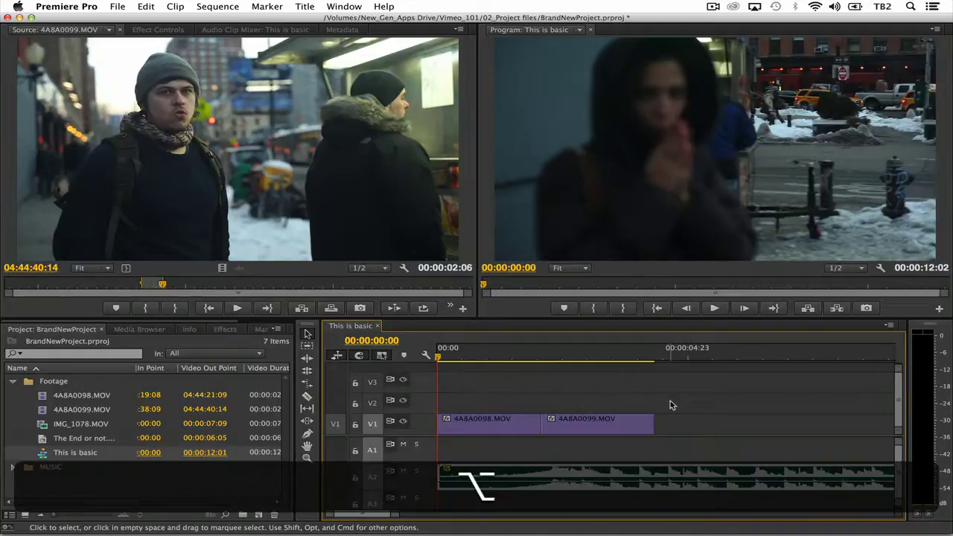
{"action": "scroll", "coordinate": [670, 402], "scroll_direction": "up", "scroll_amount": 5}
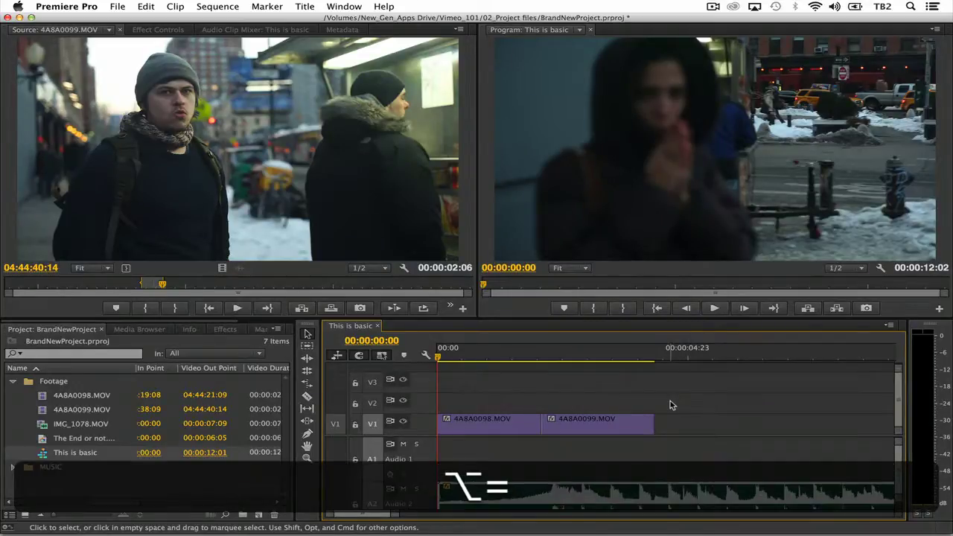
{"action": "scroll", "coordinate": [899, 472], "scroll_direction": "down", "scroll_amount": 5}
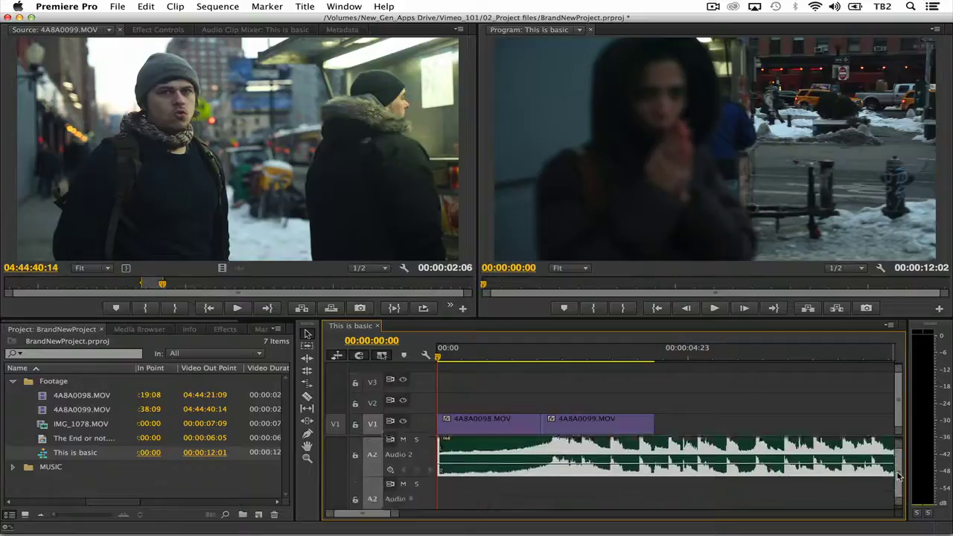
{"action": "scroll", "coordinate": [780, 342], "scroll_direction": "up", "scroll_amount": 2}
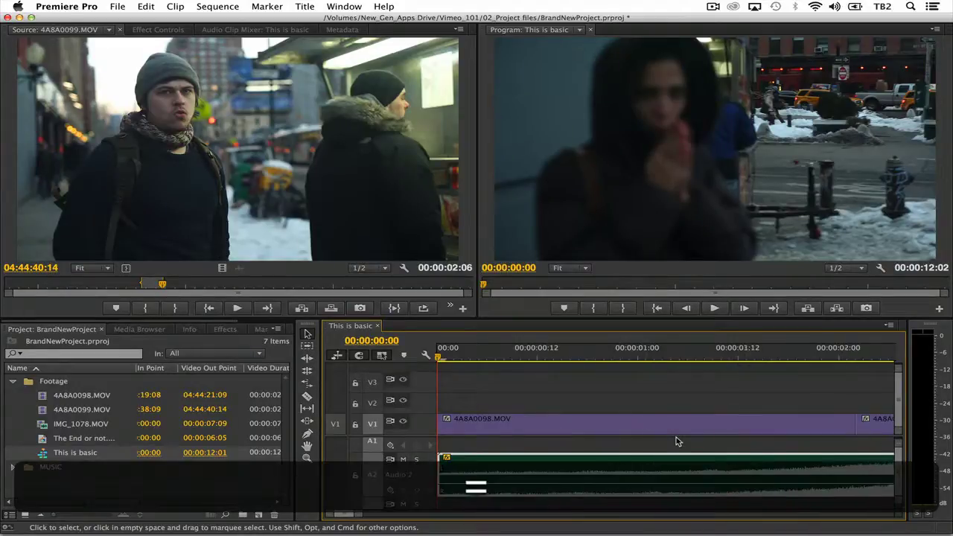
{"action": "key", "text": "="}
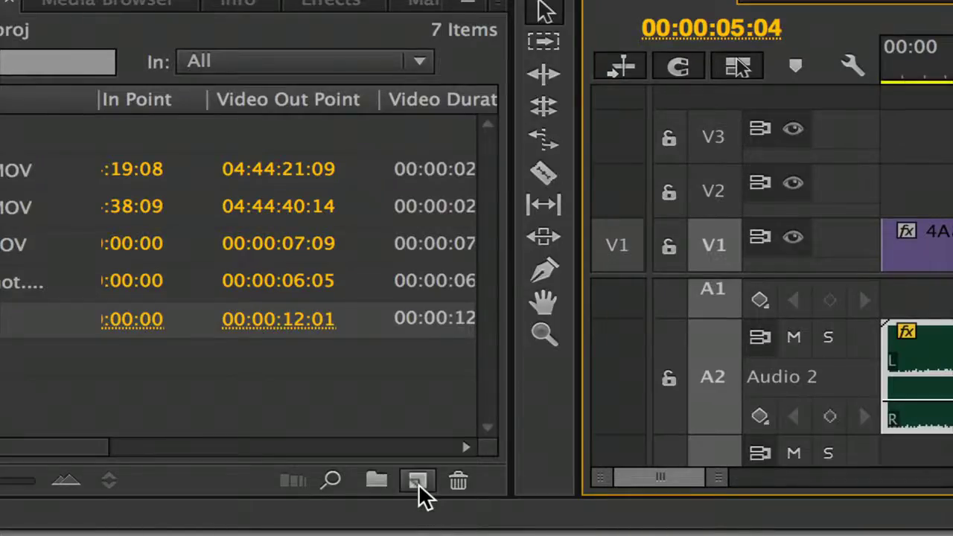
- Create a new title named "The End or not..." with the default 1920 × 1080, 23.976fps video settings
{"action": "left_click", "coordinate": [418, 483]}
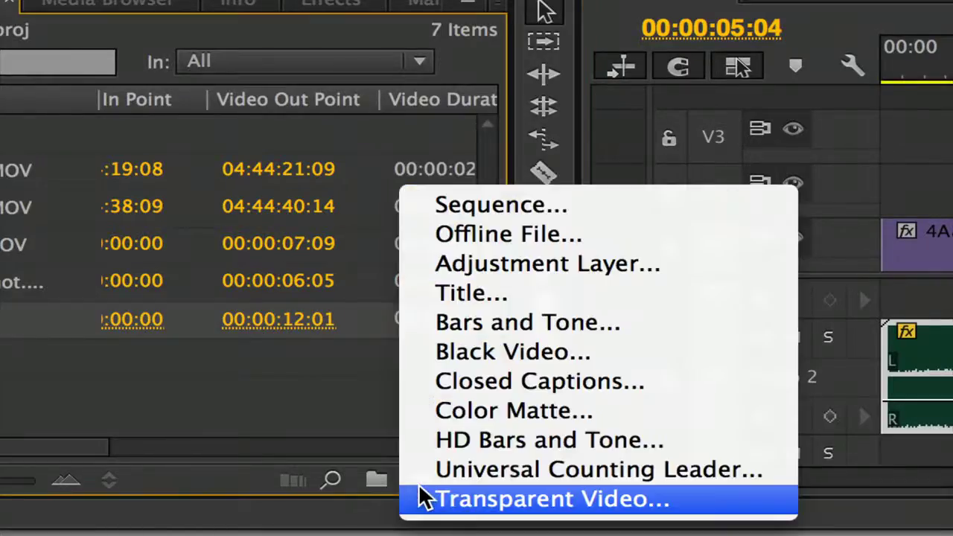
{"action": "left_click", "coordinate": [537, 293]}
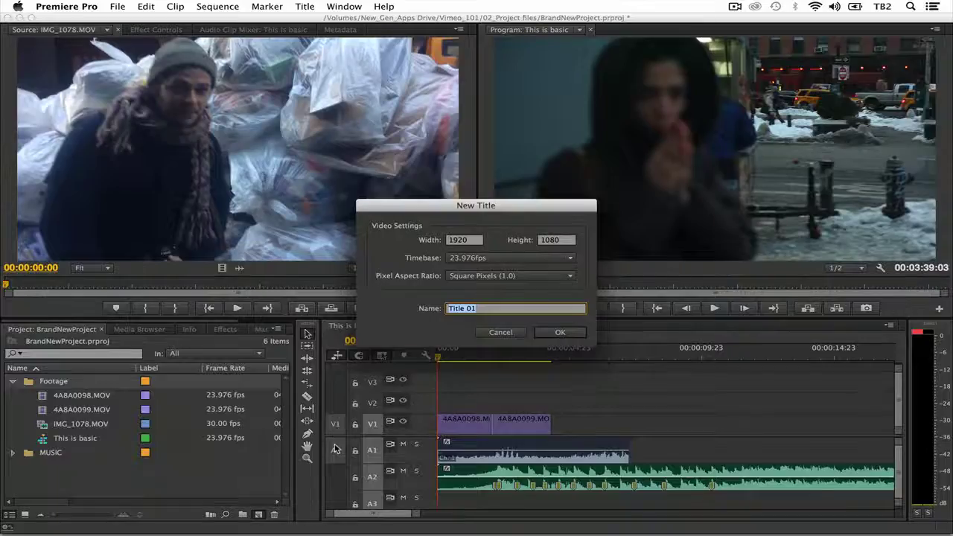
{"action": "type", "text": "The End"}
{"action": "type", "text": " or not..."}
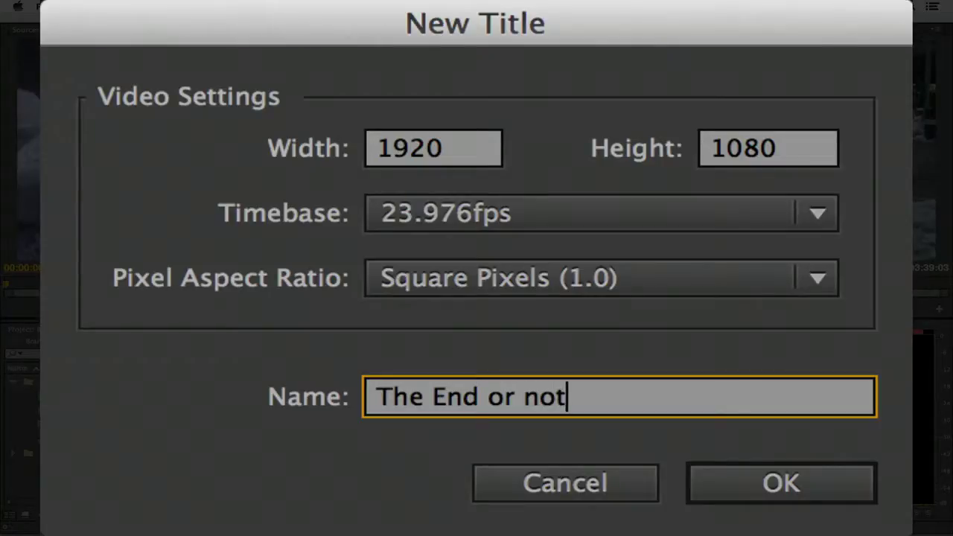
{"action": "key", "text": "Return"}
- Add the text "The End or not...." to the title and move it to the lower middle of the frame
{"action": "type", "text": "The"}
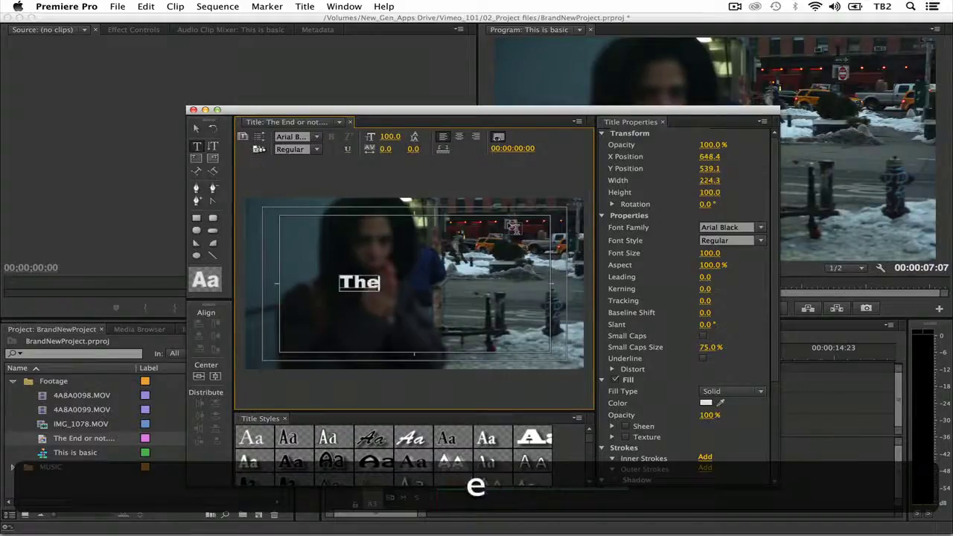
{"action": "type", "text": " End"}
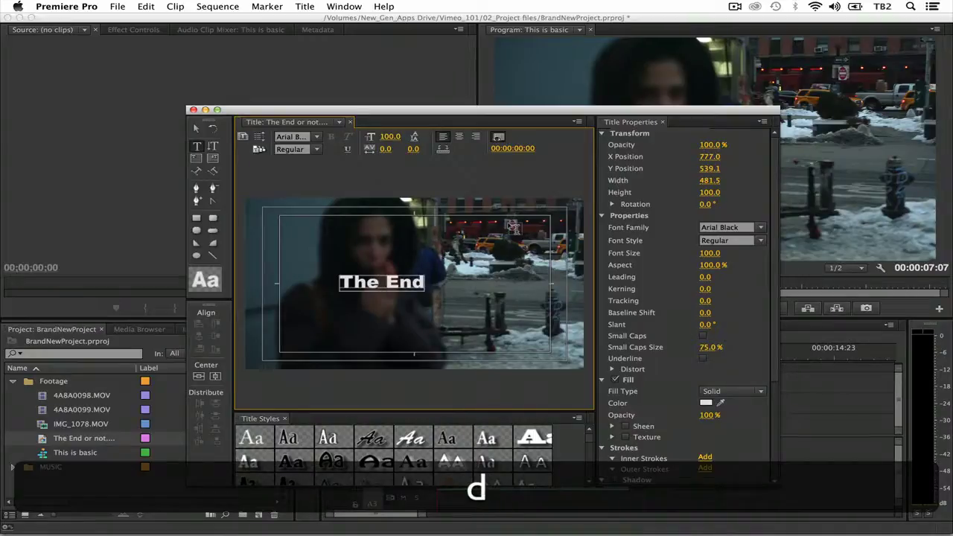
{"action": "type", "text": " or no"}
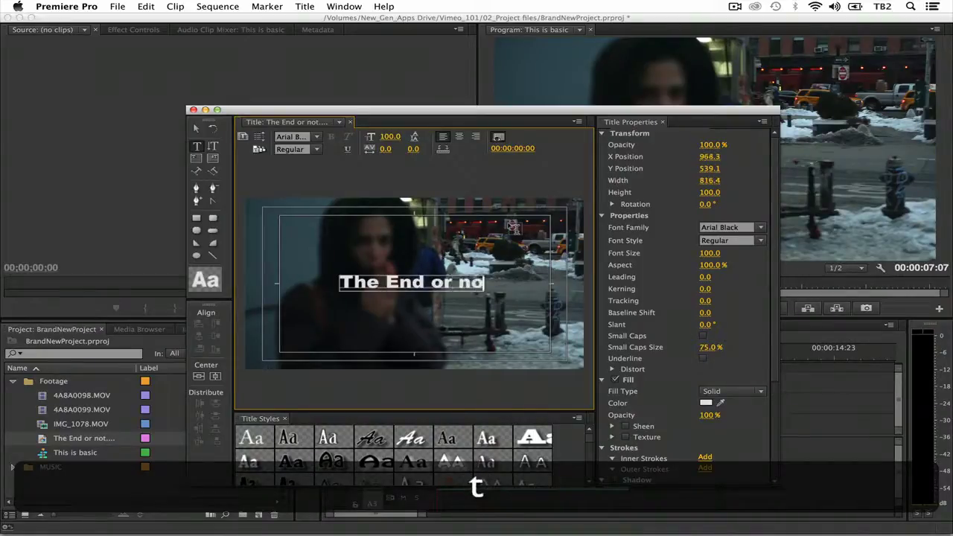
{"action": "type", "text": "t...."}
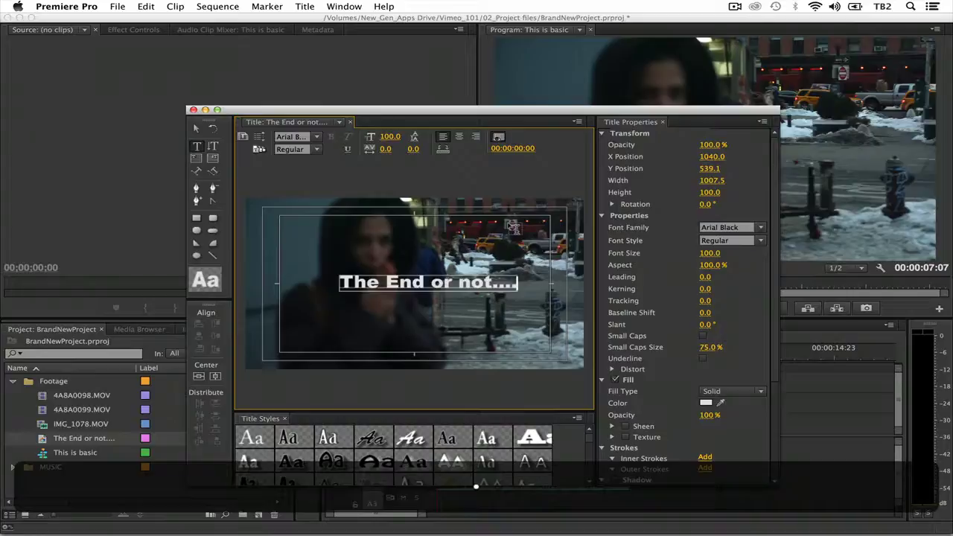
{"action": "left_click", "coordinate": [196, 131]}
{"action": "left_click_drag", "start_coordinate": [464, 287], "coordinate": [406, 335]}
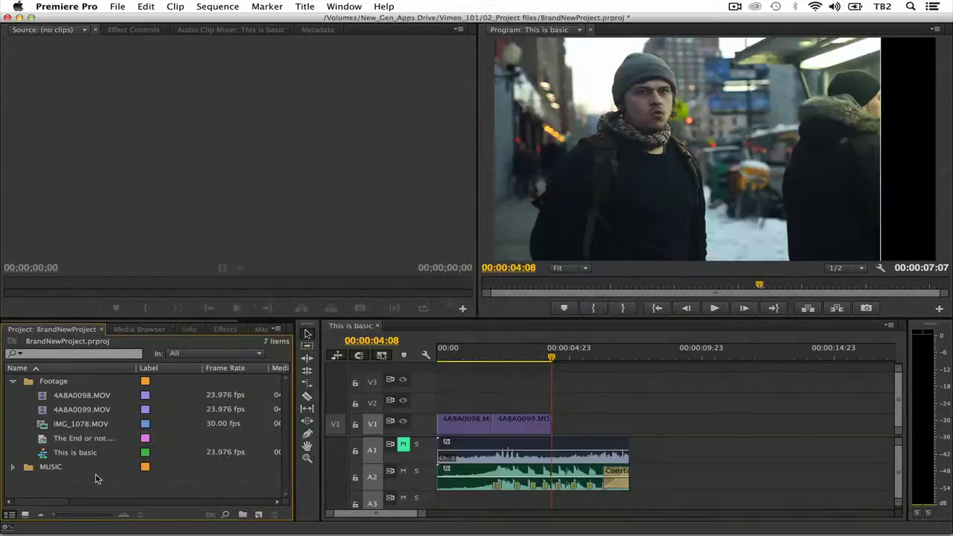
- Place the end title on V1 directly after 4A8A0099.MOV and trim its end to line up with the end of the audio clips
{"action": "left_click", "coordinate": [83, 441]}
{"action": "left_click_drag", "start_coordinate": [83, 441], "coordinate": [554, 424]}
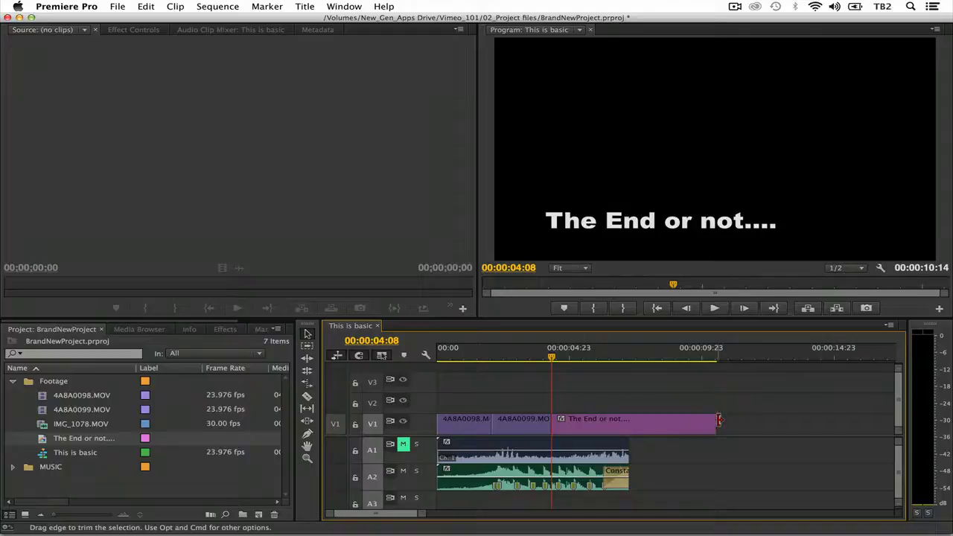
{"action": "left_click_drag", "start_coordinate": [719, 420], "coordinate": [628, 419]}
- Apply default transitions between 4A8A0099.MOV and the title and at the title's end, and shorten the ending Cross Dissolve
{"action": "right_click", "coordinate": [551, 426]}
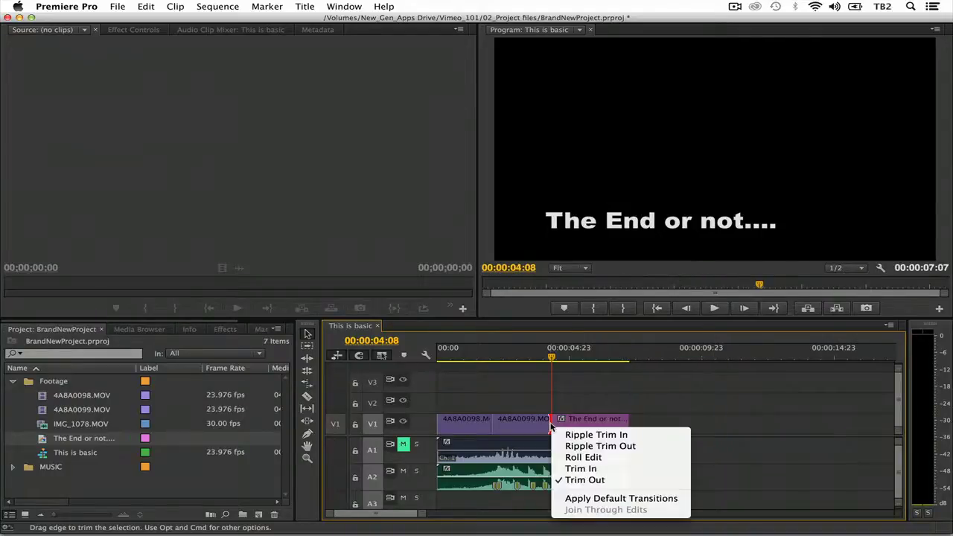
{"action": "left_click", "coordinate": [590, 499]}
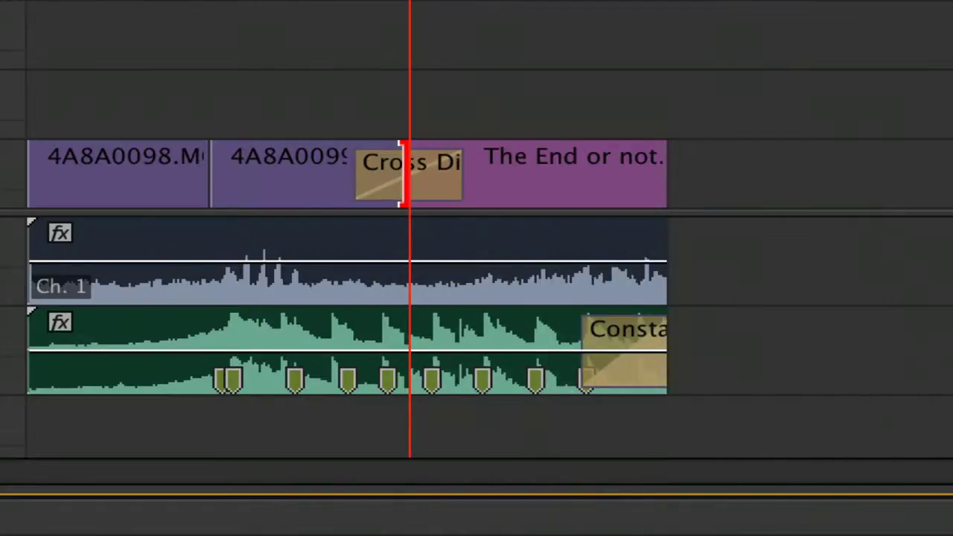
{"action": "right_click", "coordinate": [664, 167]}
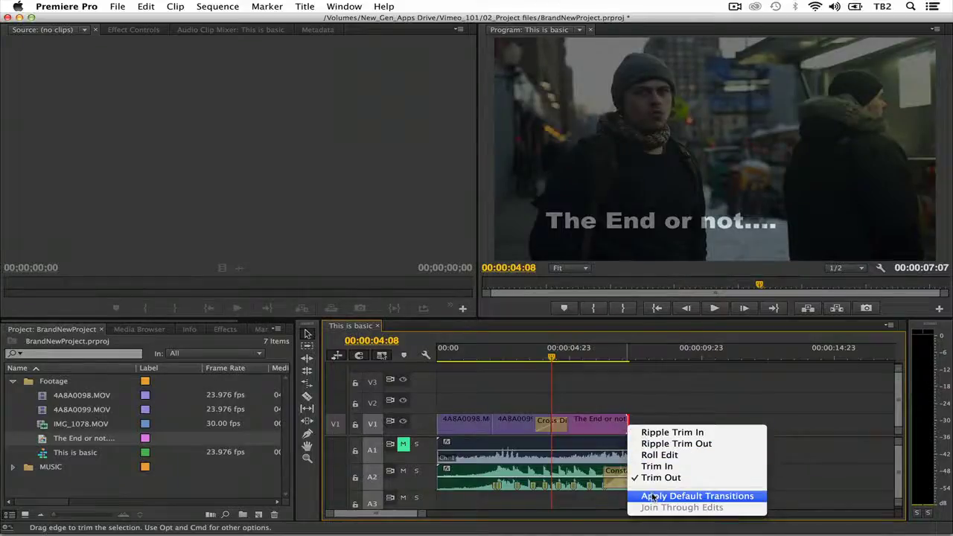
{"action": "left_click", "coordinate": [655, 497]}
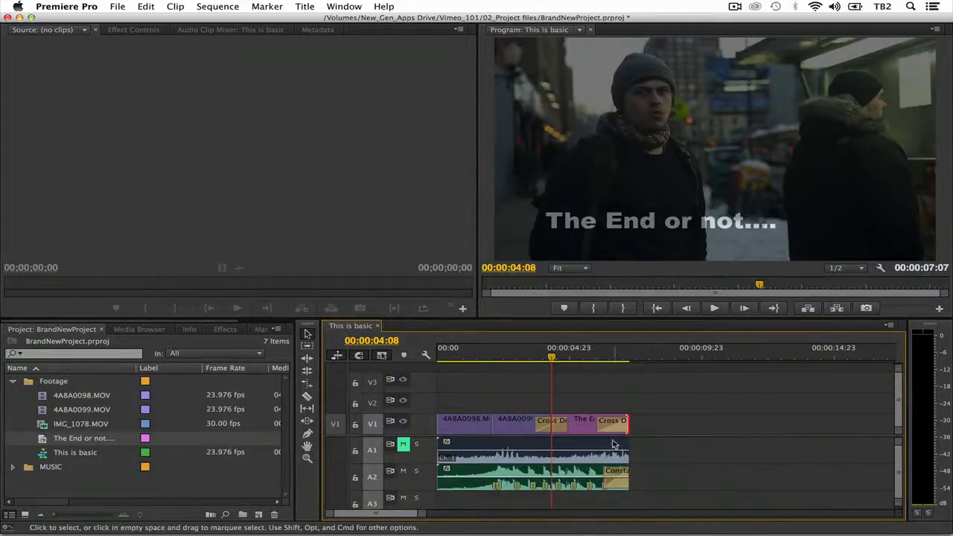
{"action": "left_click_drag", "start_coordinate": [598, 420], "coordinate": [613, 421]}
{"action": "key", "text": "Down"}
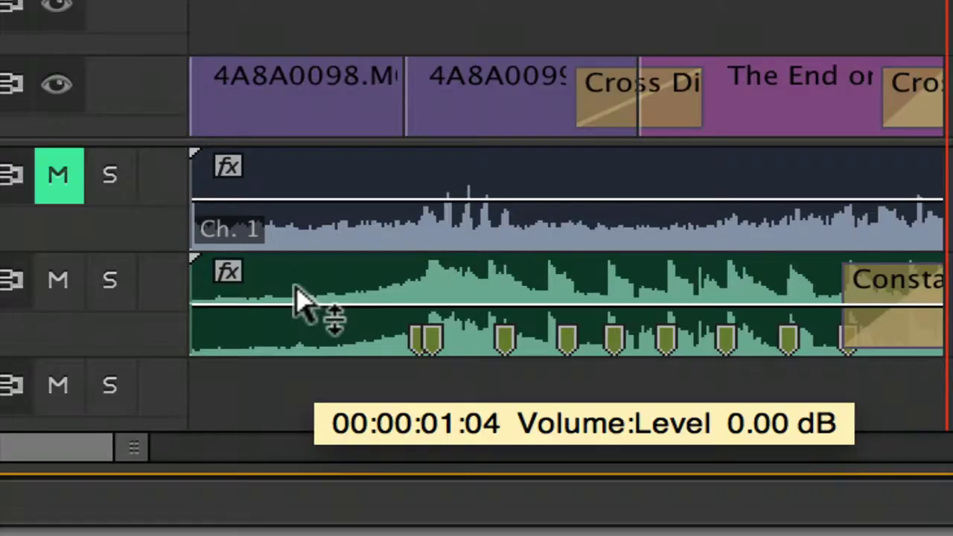
- Lower the volume level of the music clip on A2 and play the sequence from its start
{"action": "mouse_move", "coordinate": [297, 301]}
{"action": "left_mouse_down"}
{"action": "mouse_move", "coordinate": [303, 327]}
{"action": "mouse_move", "coordinate": [298, 320]}
{"action": "left_mouse_up"}
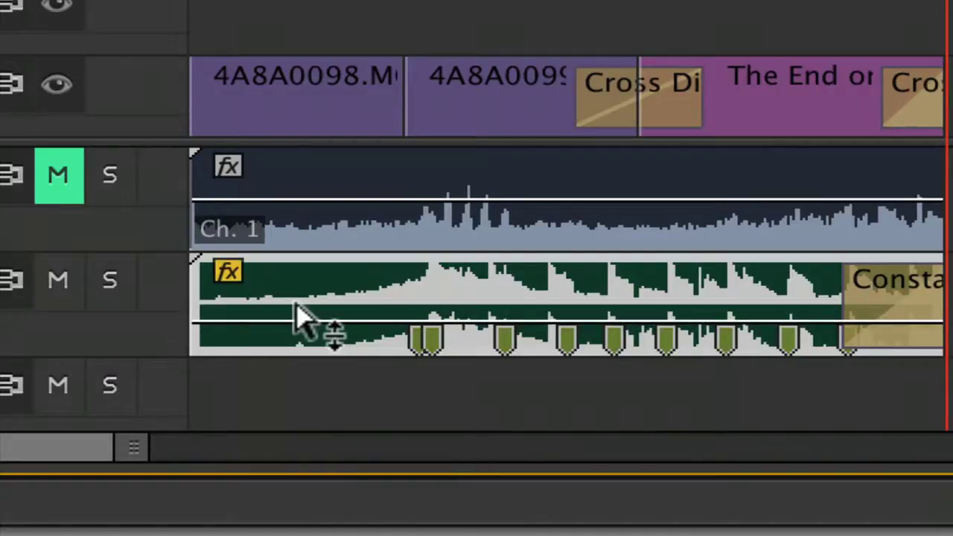
{"action": "mouse_move", "coordinate": [298, 320]}
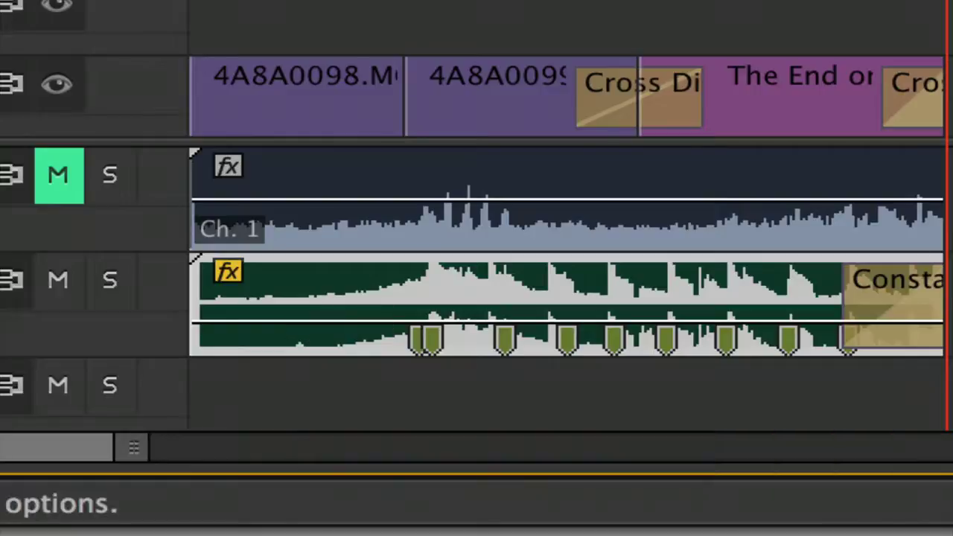
{"action": "left_click", "coordinate": [344, 291]}
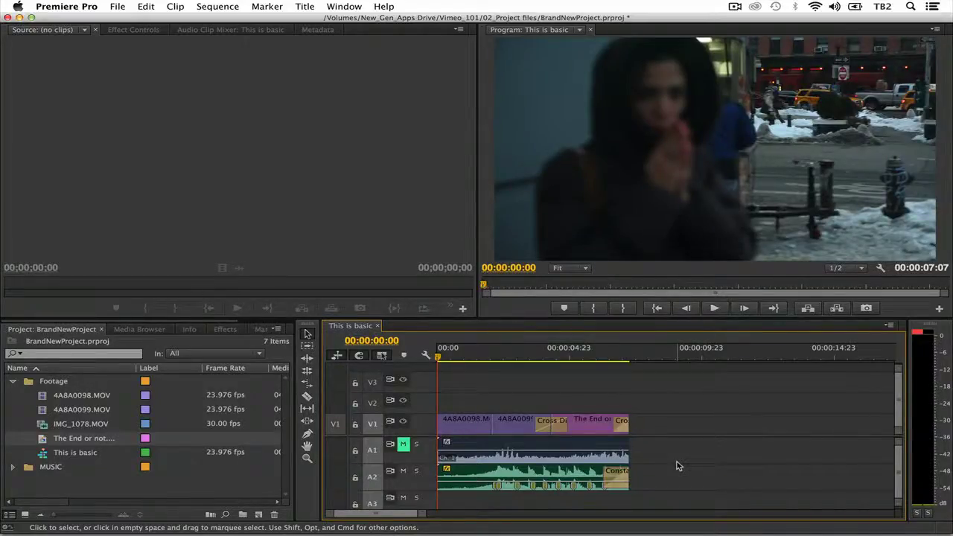
{"action": "key", "text": "space"}
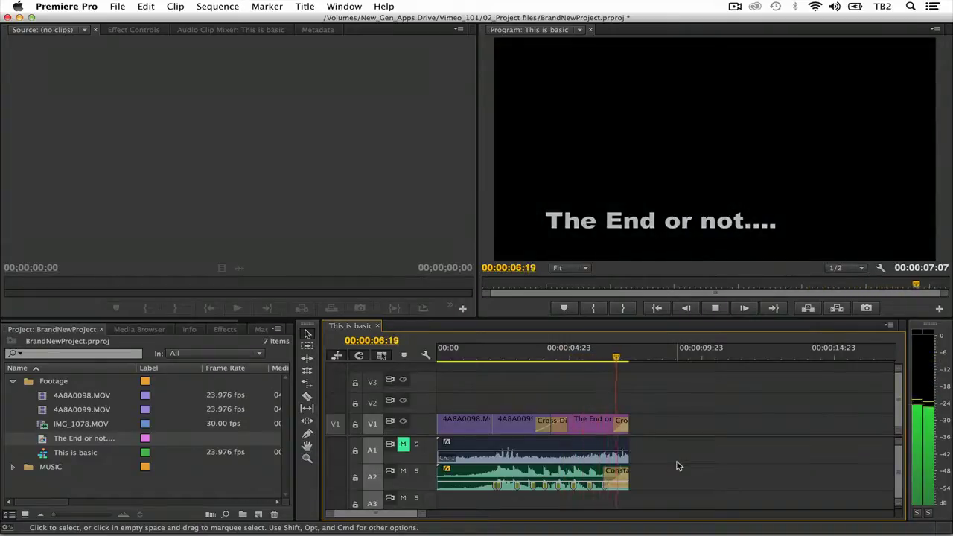
- Open the media export settings for the This is basic sequence
{"action": "left_click", "coordinate": [138, 495]}
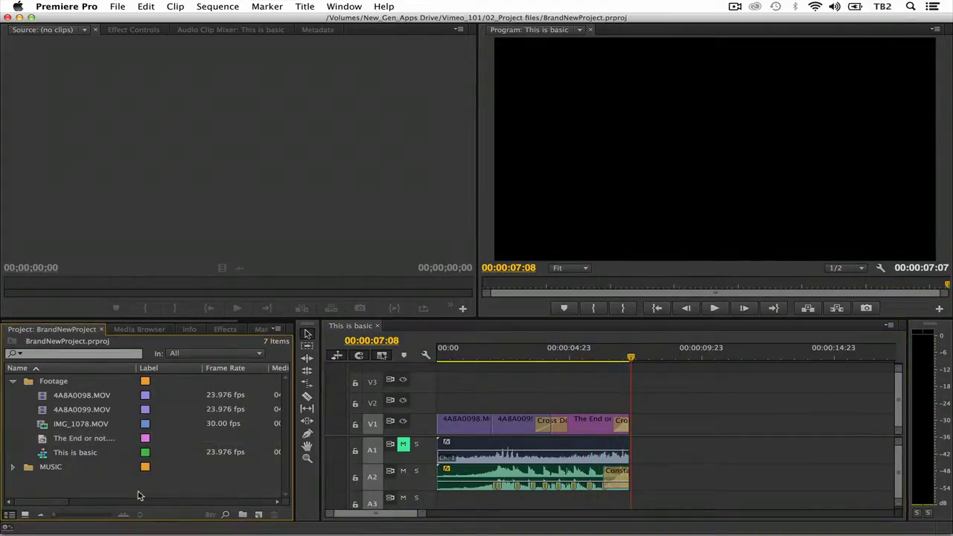
{"action": "left_click", "coordinate": [91, 455]}
{"action": "left_click", "coordinate": [117, 7]}
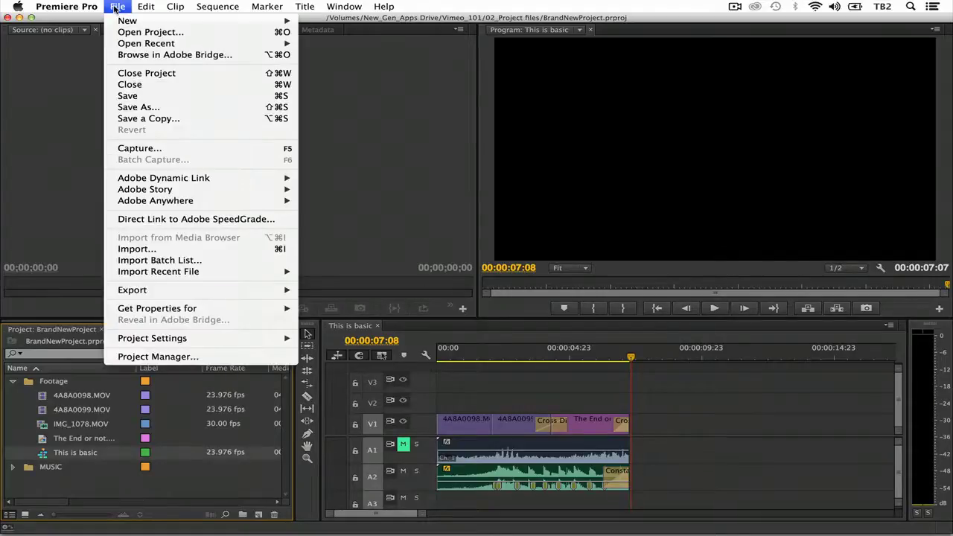
{"action": "mouse_move", "coordinate": [165, 297]}
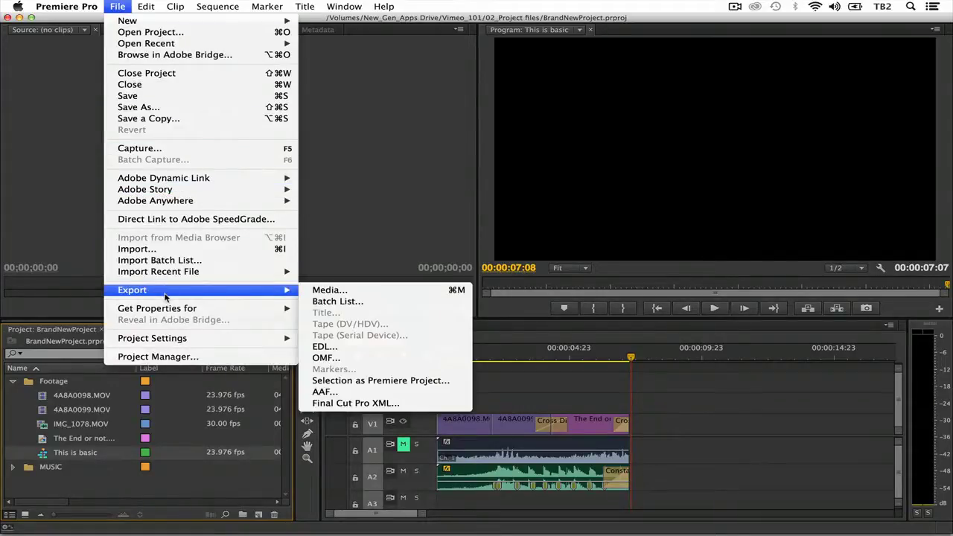
{"action": "left_click", "coordinate": [329, 293]}
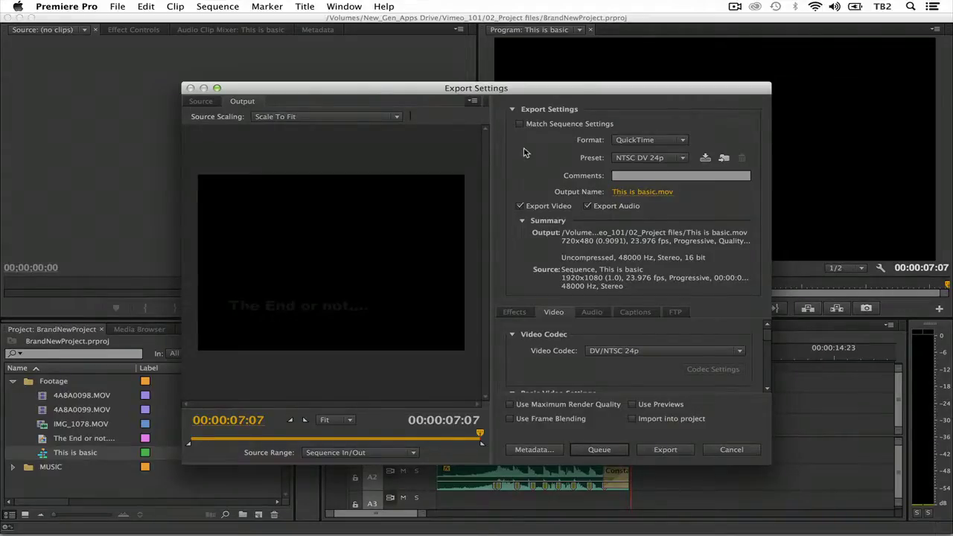
- Set the export to match the sequence settings and export the sequence as This is basic.mpeg
{"action": "left_click", "coordinate": [520, 125]}
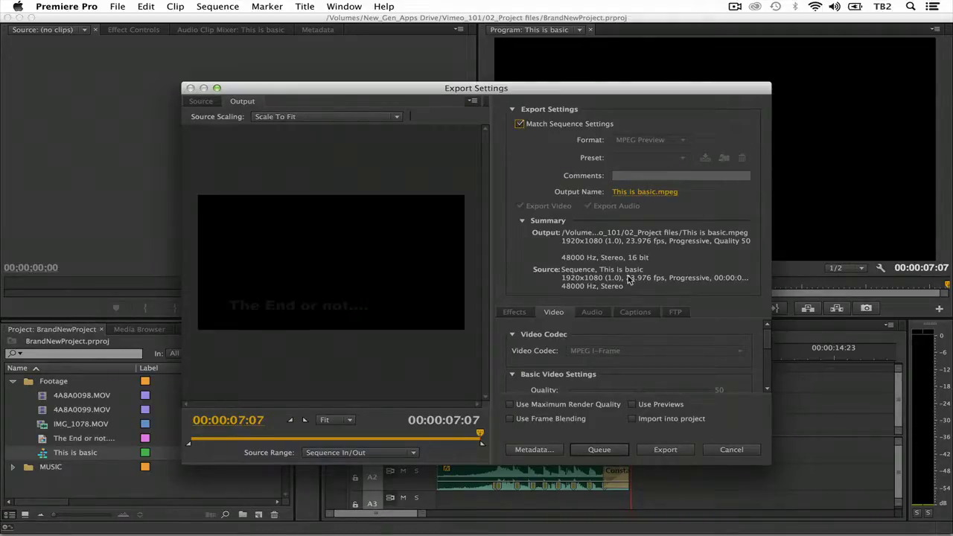
{"action": "left_click", "coordinate": [520, 125]}
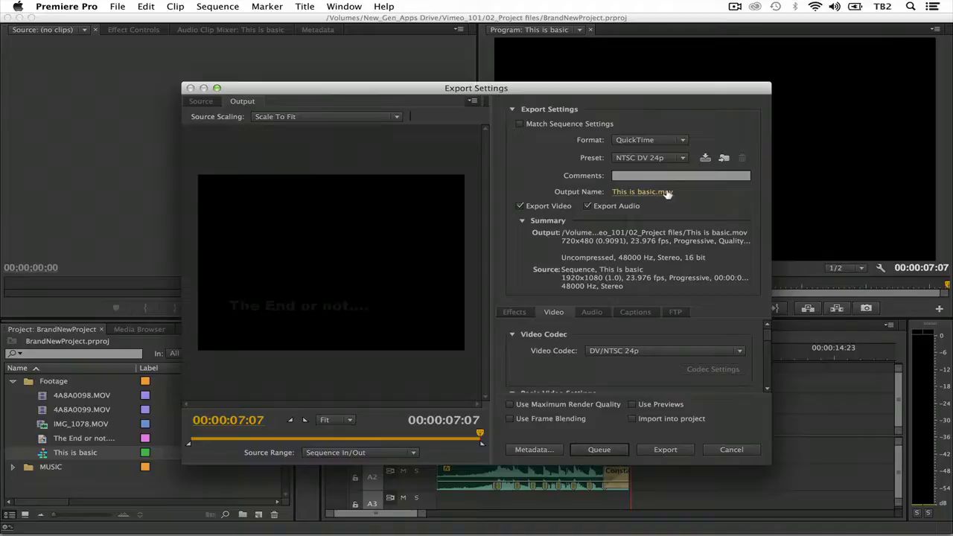
{"action": "left_click", "coordinate": [519, 125]}
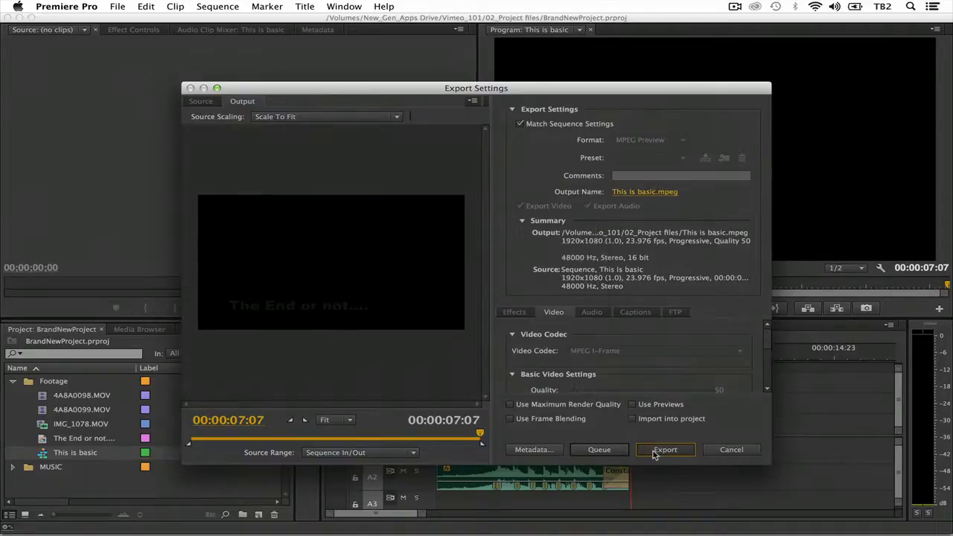
{"action": "left_click", "coordinate": [659, 451]}
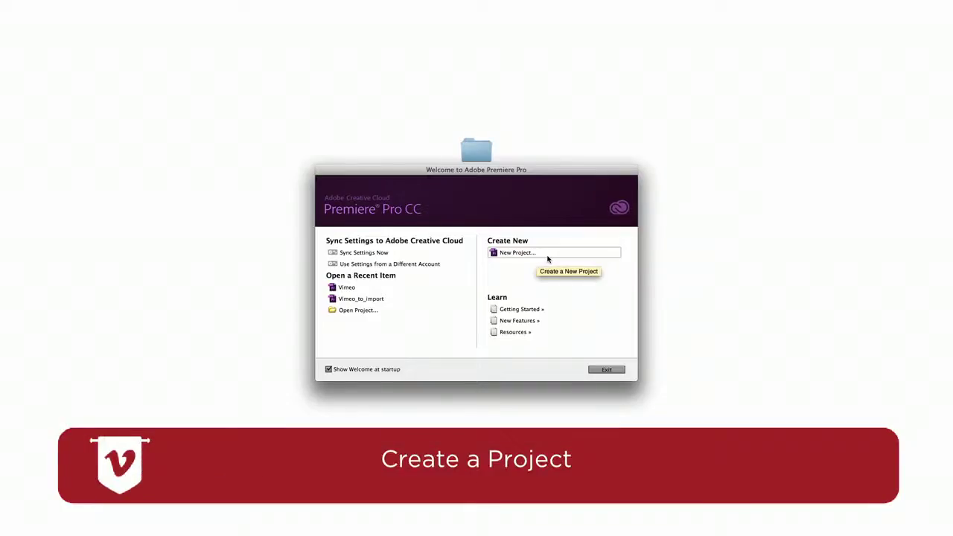
- Start a new project and open its video display format options
{"action": "left_click", "coordinate": [547, 257]}
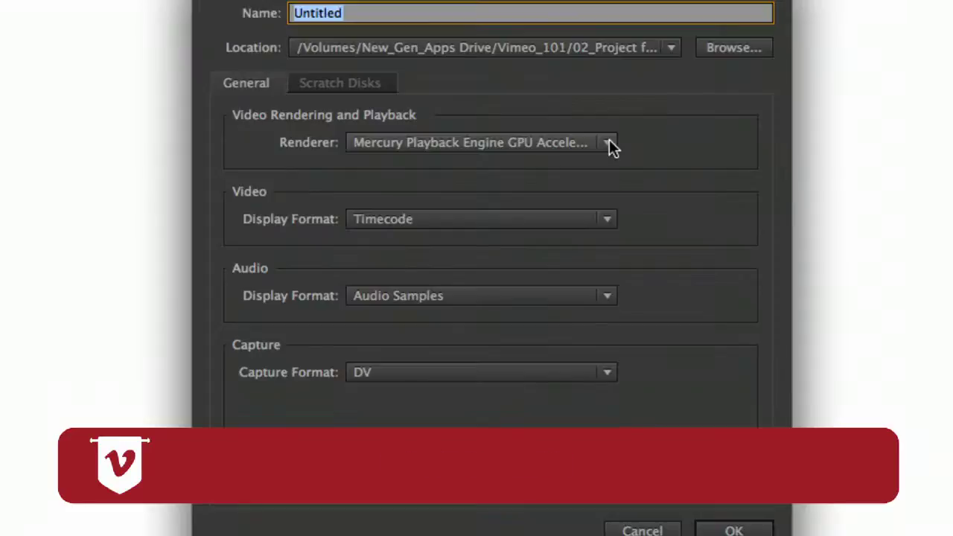
{"action": "left_click", "coordinate": [526, 221]}
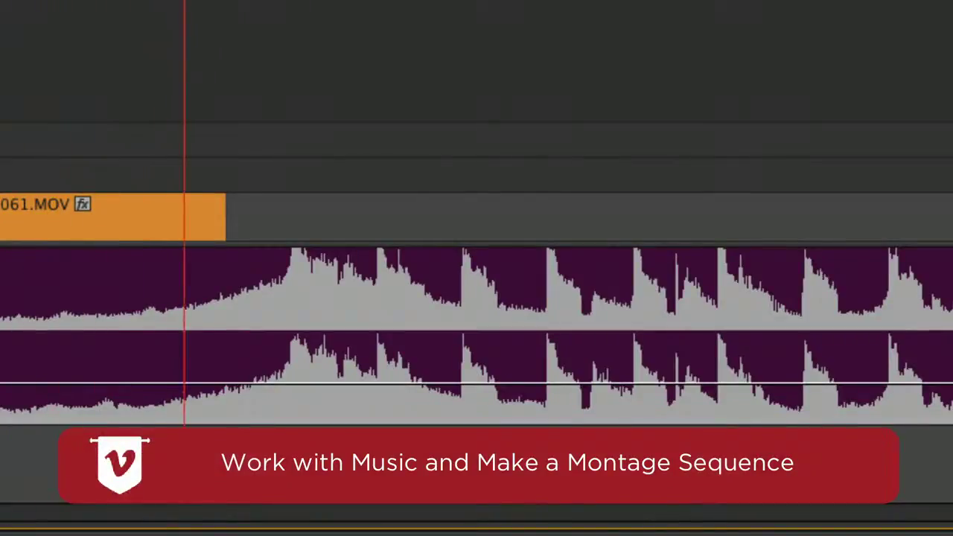
- Add nine beat markers to the music clip and move the IMG_1128 clip down to the main video track after 4A8A0018.MOV
{"action": "key", "text": "m"}
{"action": "key", "text": "m"}
{"action": "key", "text": "m"}
{"action": "key", "text": "m"}
{"action": "key", "text": "m"}
{"action": "key", "text": "m"}
{"action": "key", "text": "m"}
{"action": "key", "text": "m"}
{"action": "key", "text": "m"}
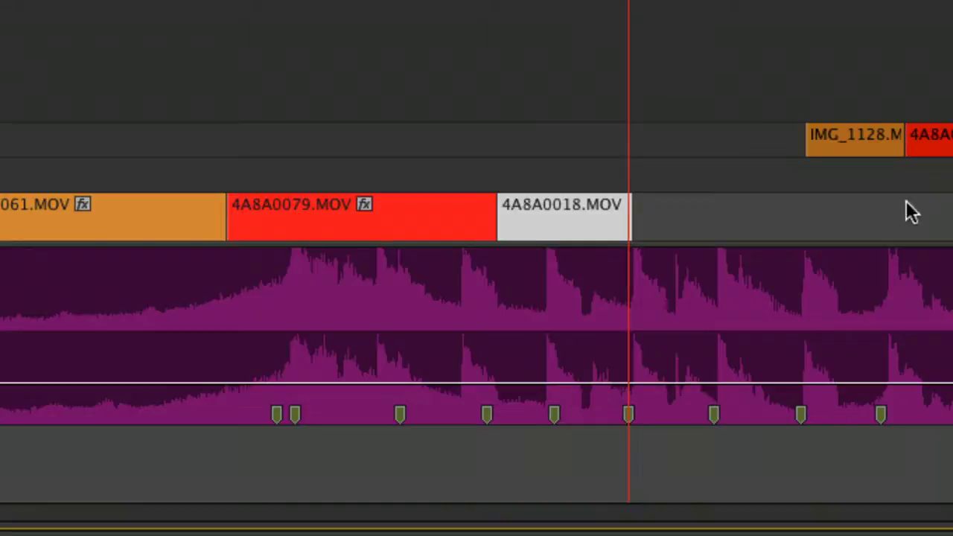
{"action": "left_click_drag", "start_coordinate": [858, 143], "coordinate": [696, 226]}
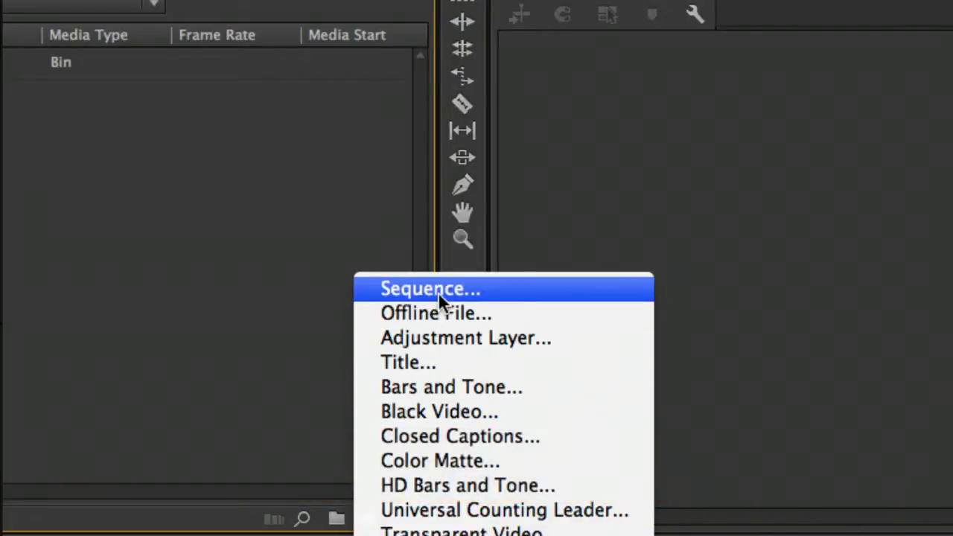
- In a new sequence, rename Audio 1 to VO and describe the Vimeo_1080p_DSLR preset as "This preset has 1 video track and 3 audio track"
{"action": "left_click", "coordinate": [438, 292]}
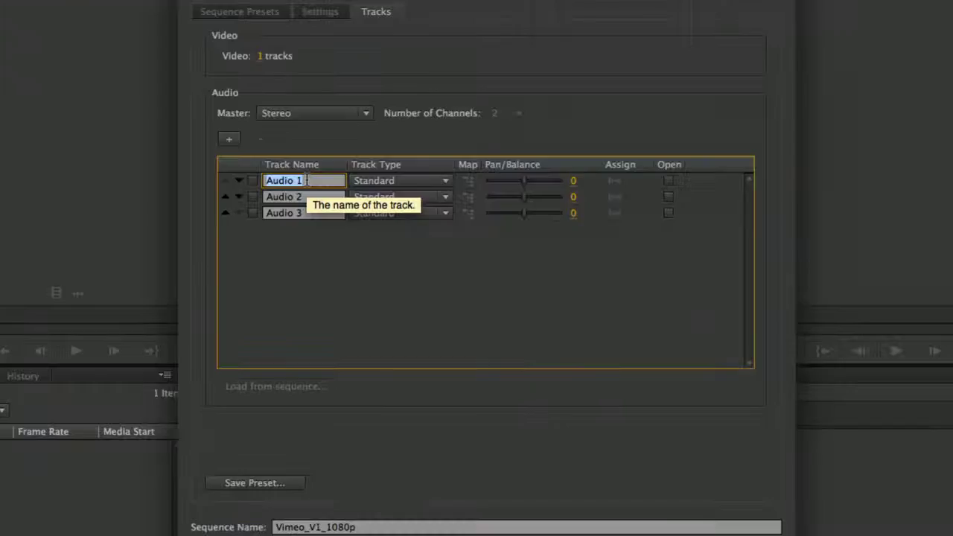
{"action": "type", "text": "VO"}
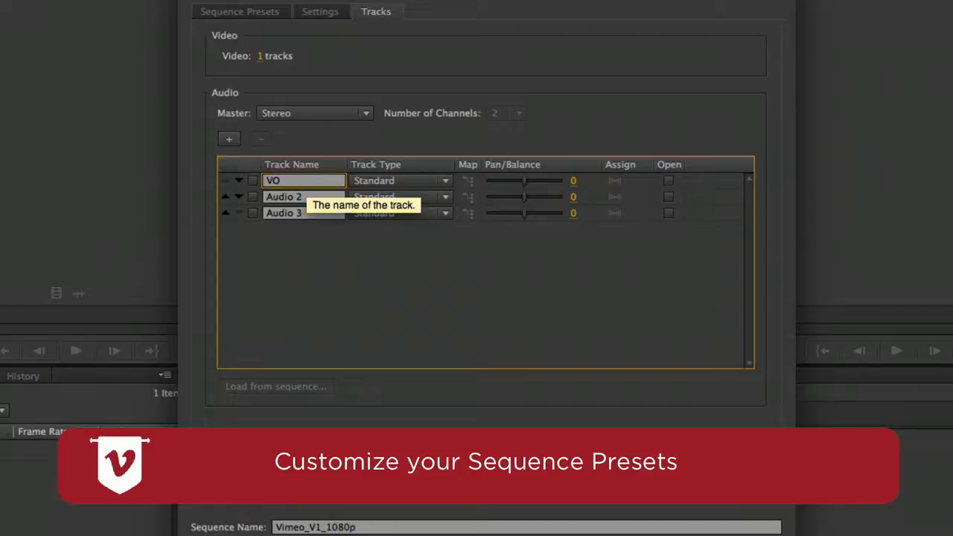
{"action": "left_click", "coordinate": [317, 195]}
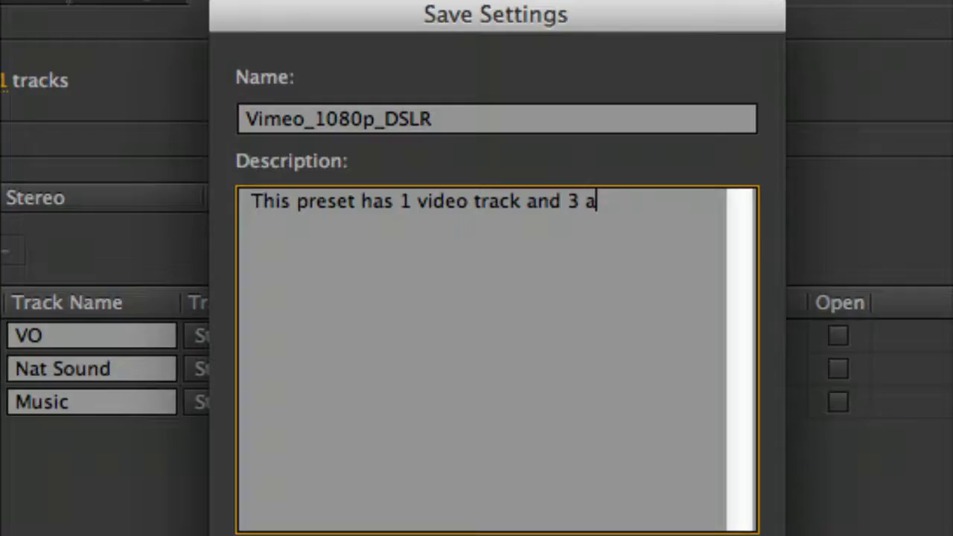
{"action": "type", "text": "udio track"}
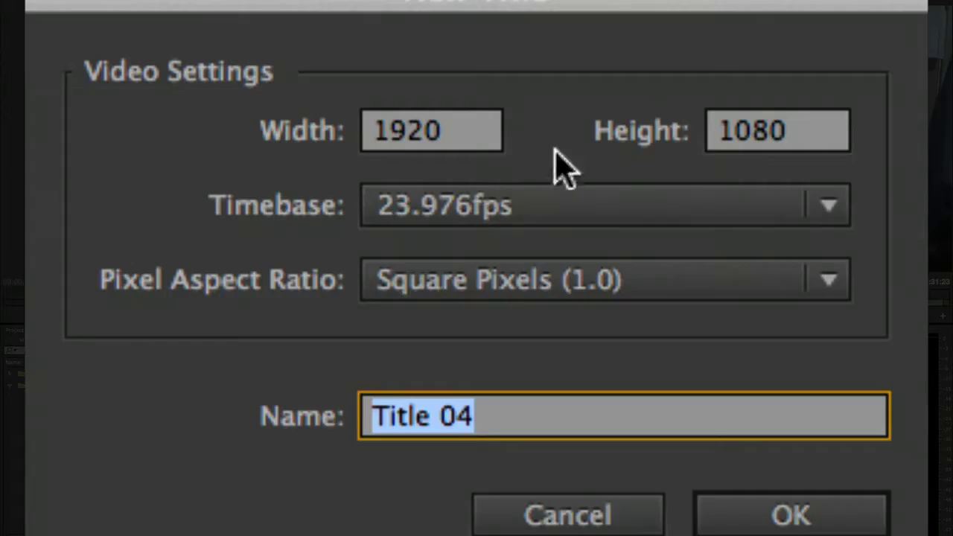
- Name the new 1920 × 1080, 23.976fps title "Lowe"
{"action": "triple_click", "coordinate": [484, 415]}
{"action": "type", "text": "Lowe"}
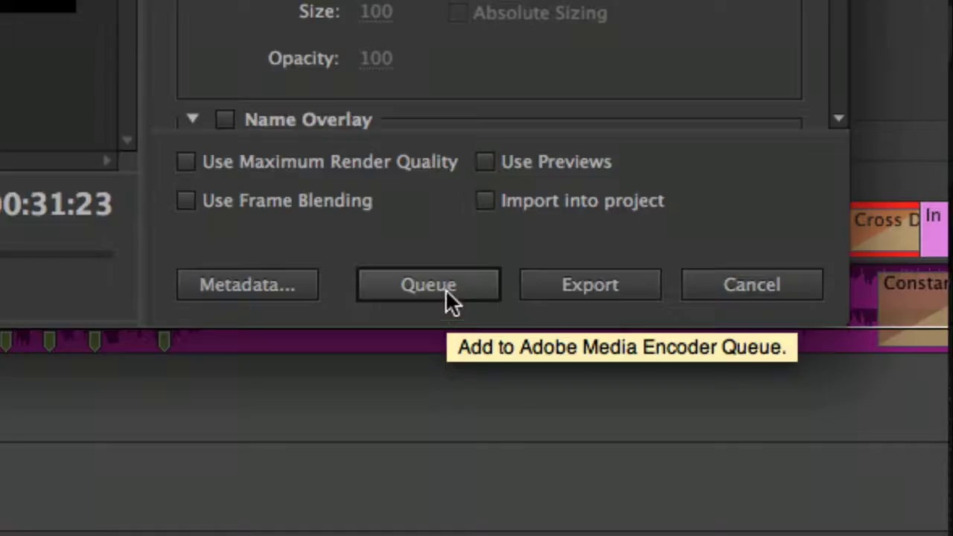
- Send the export to the Adobe Media Encoder queue
{"action": "left_click", "coordinate": [697, 520]}
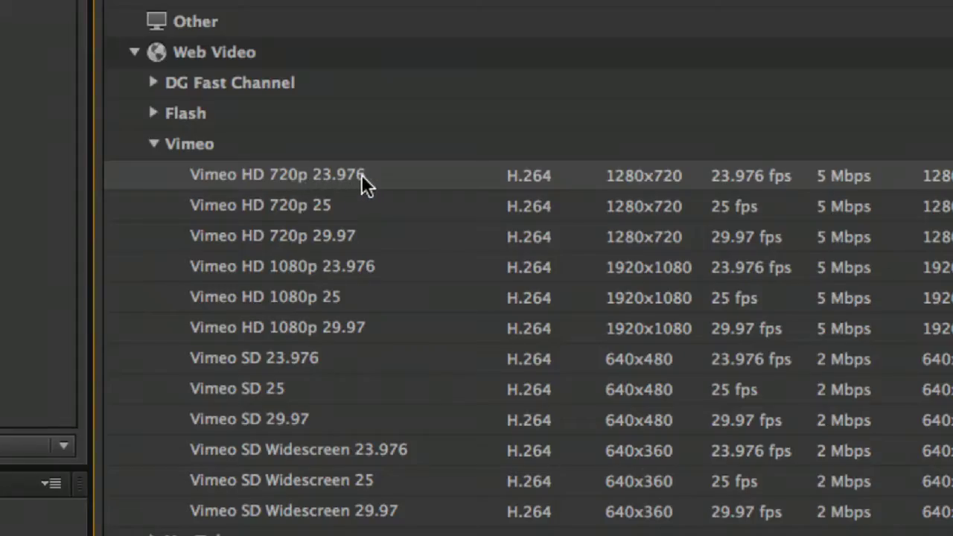